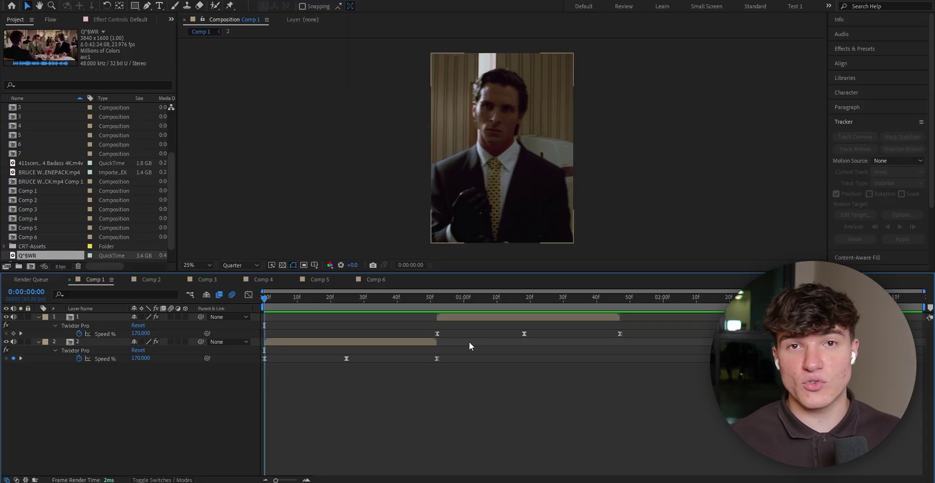
Place the playhead at the cut between the two clips at frame 52 and create a comp-sized white solid layer.
mouse_move(428, 297)
left_mouse_down()
mouse_move(399, 299)
mouse_move(437, 300)
left_mouse_up()
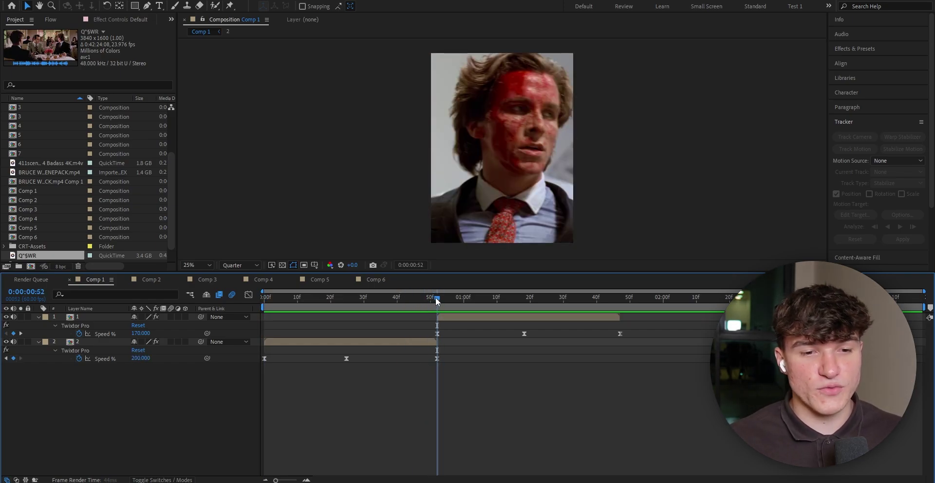
left_click(87, 2)
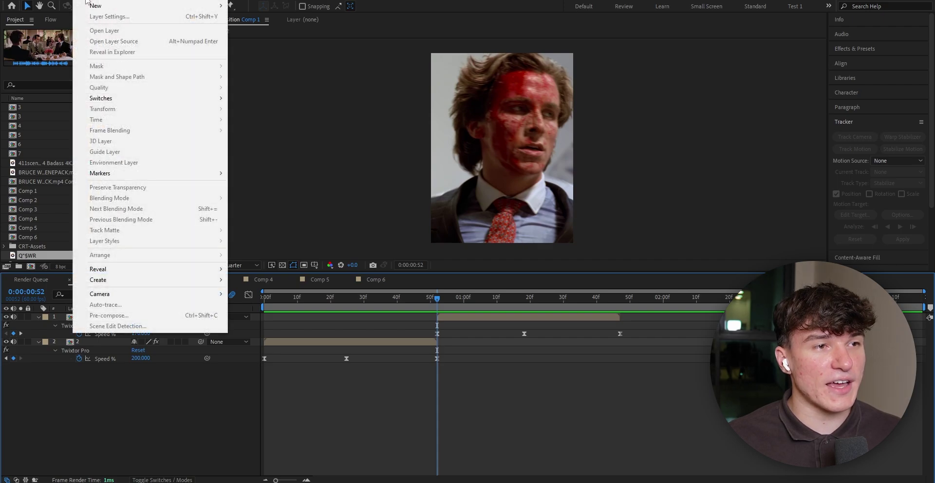
mouse_move(95, 5)
left_click(263, 17)
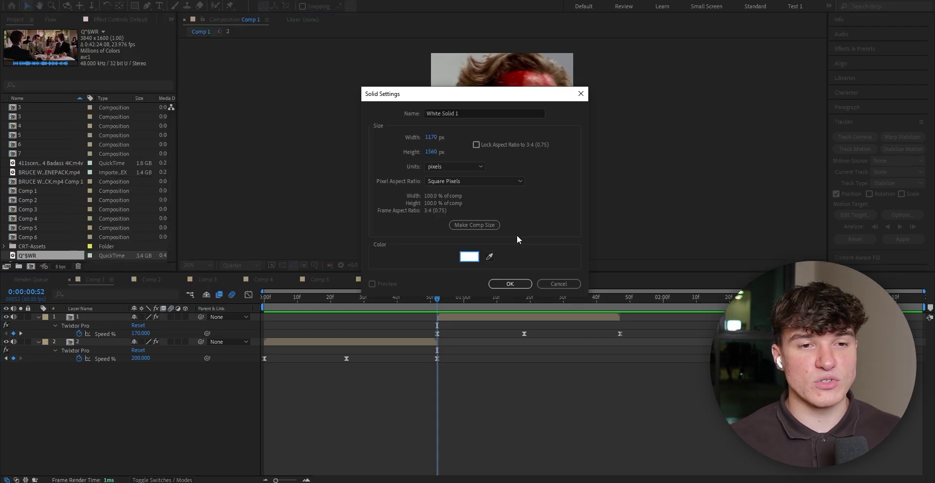
left_click(471, 258)
left_click(253, 215)
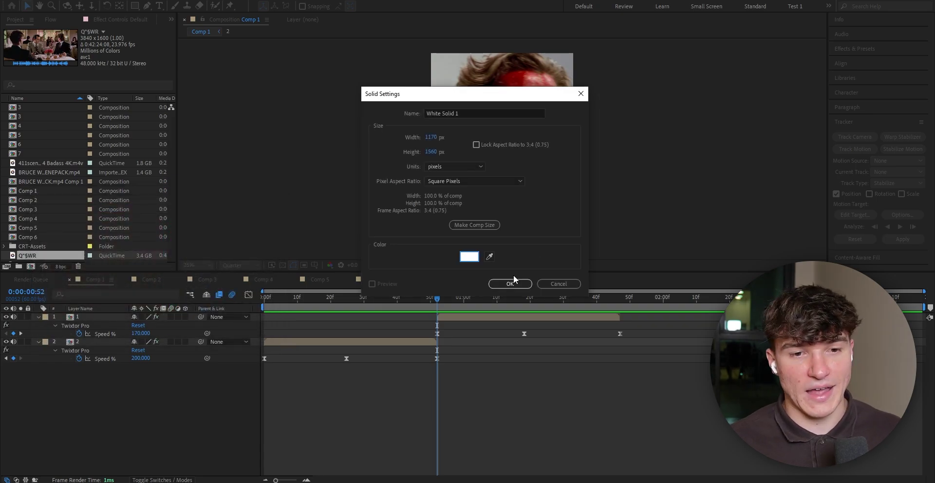
left_click(510, 284)
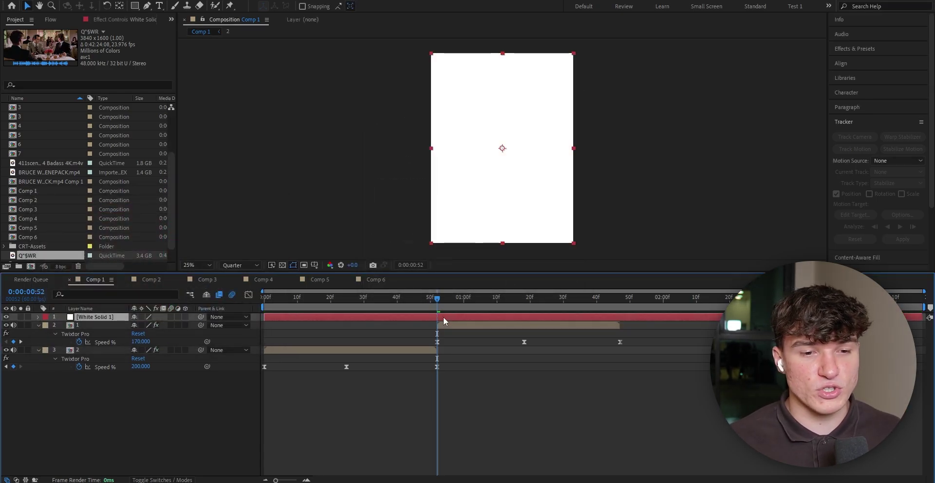
Split the white solid at frame 52 and delete the part before the cut.
key("ctrl+shift+d")
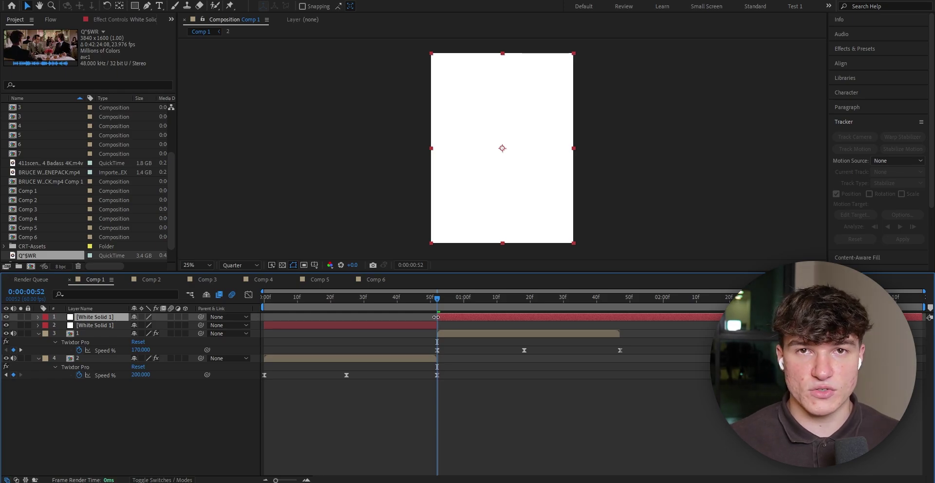
left_click(433, 324)
key("Delete")
Split the white solid at 0:00:00:56 and delete everything after it, leaving a four-frame flash from the cut.
left_click_drag(275, 480, 294, 480)
left_click_drag(601, 303, 655, 303)
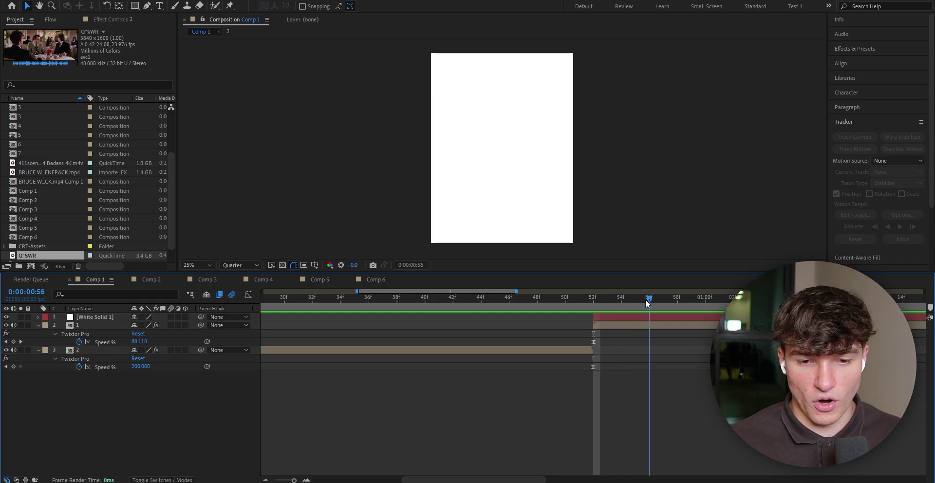
left_click(663, 317)
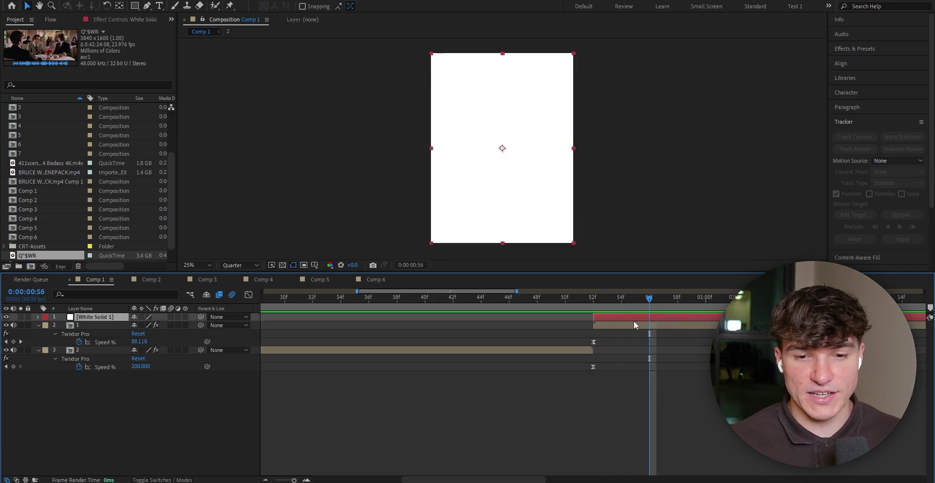
key("ctrl+shift+d")
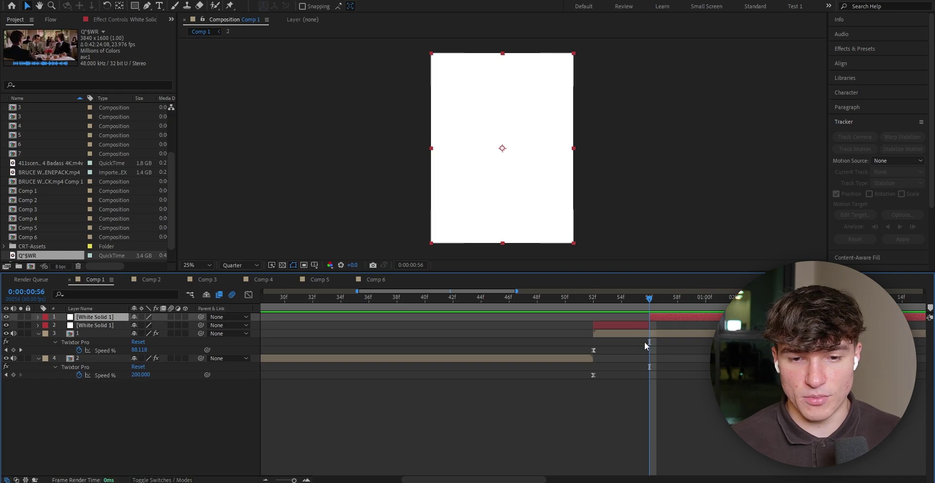
key("Delete")
Return to frame 52, activate the Rectangle tool and show the proportional grid over the composition.
key("j")
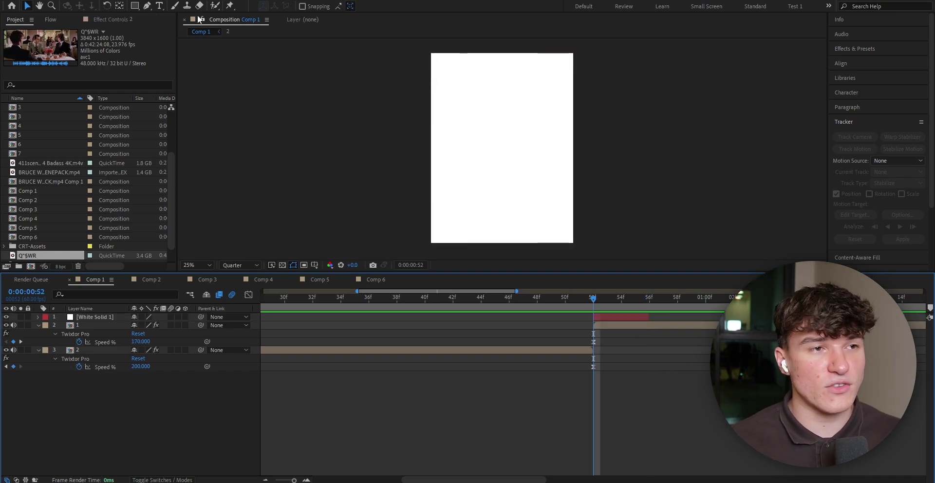
left_click(137, 7)
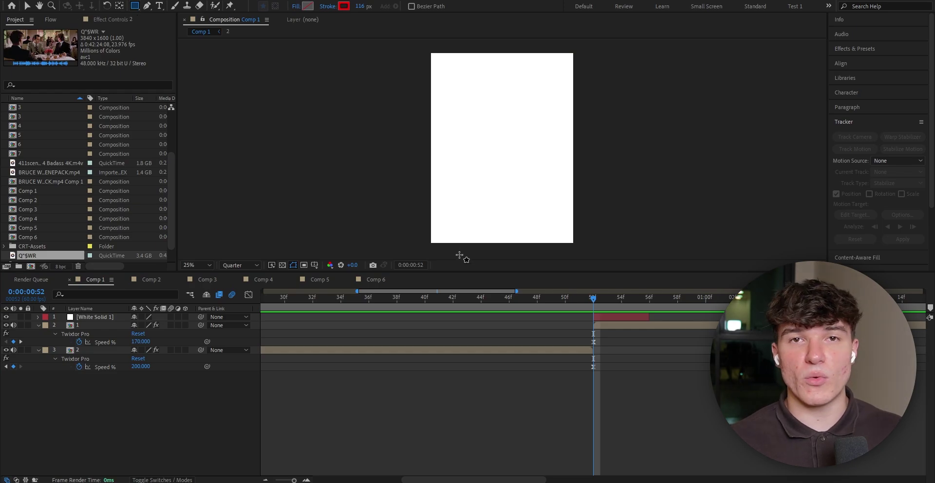
left_click(315, 266)
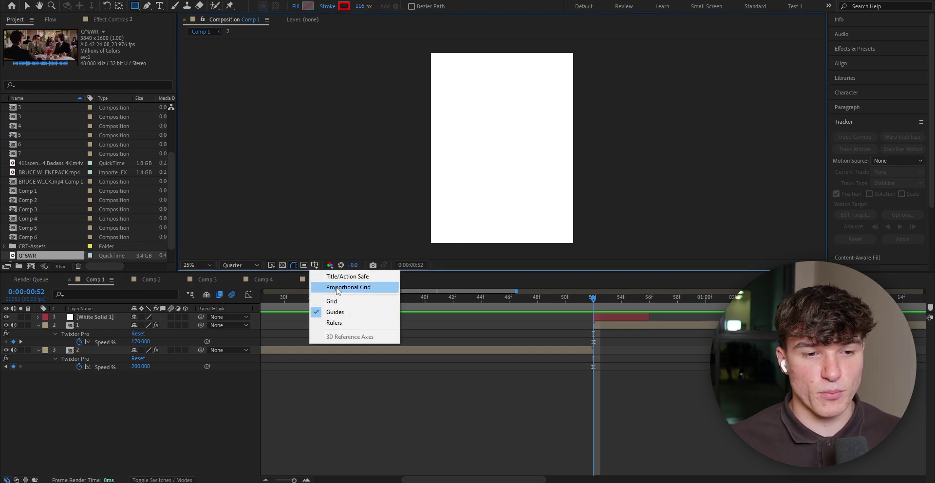
left_click(347, 288)
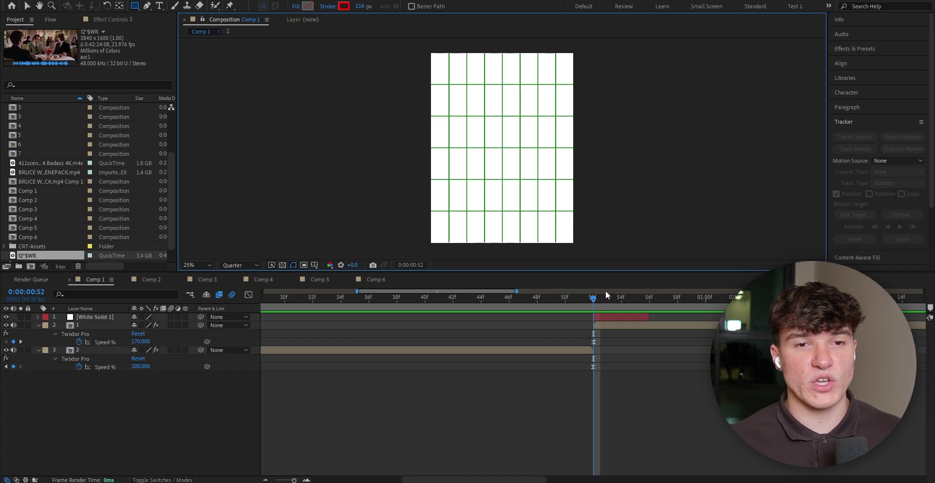
Draw a rectangular mask over the left half of the white solid, ending at the centre grid line.
left_click(613, 316)
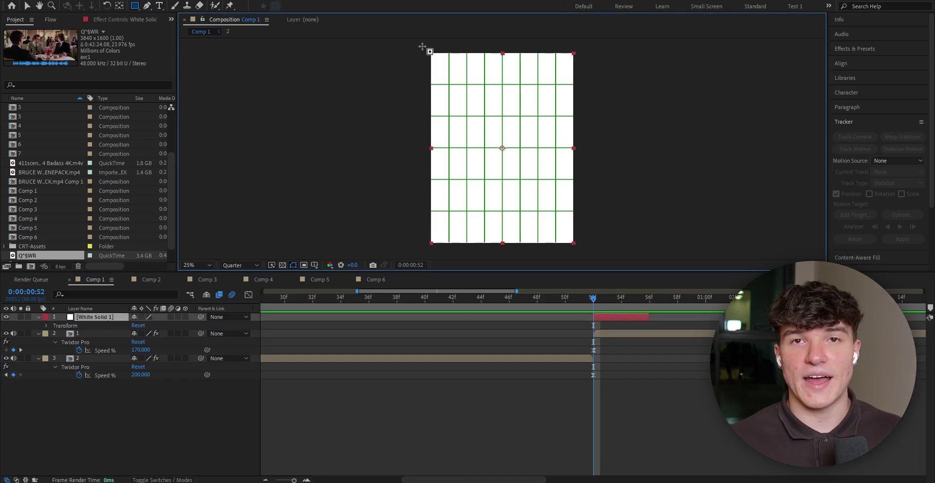
left_click_drag(423, 46, 502, 245)
scroll(503, 147, "up", 10)
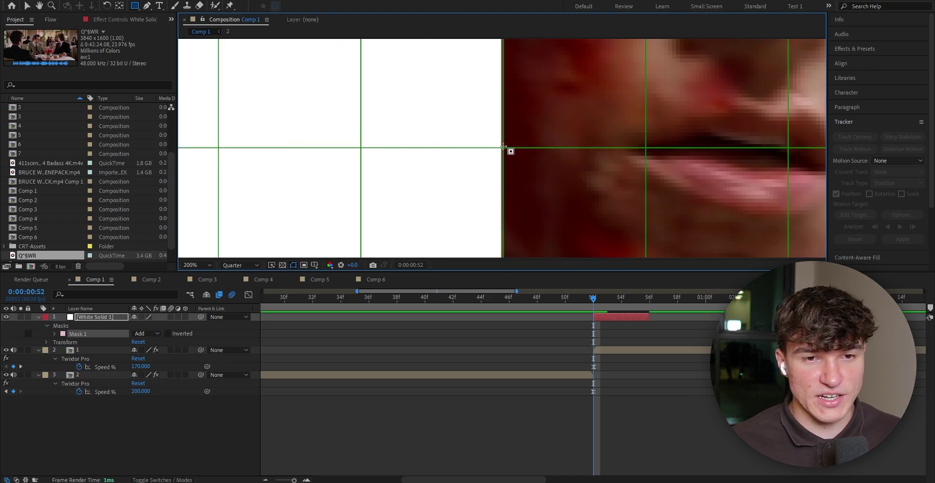
scroll(503, 146, "down", 10)
key("v")
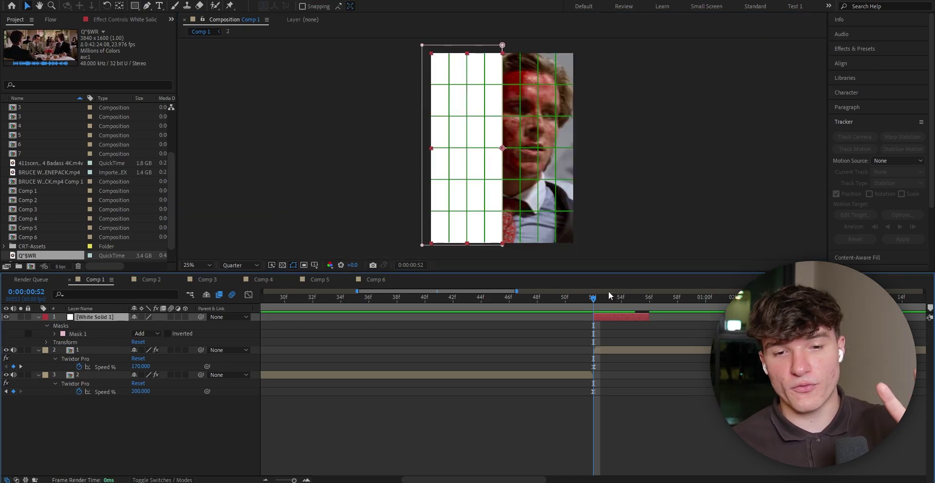
Split the masked white solid at 0:00:00:54 and flip its second piece horizontally.
left_click(608, 301)
left_click_drag(607, 300, 618, 302)
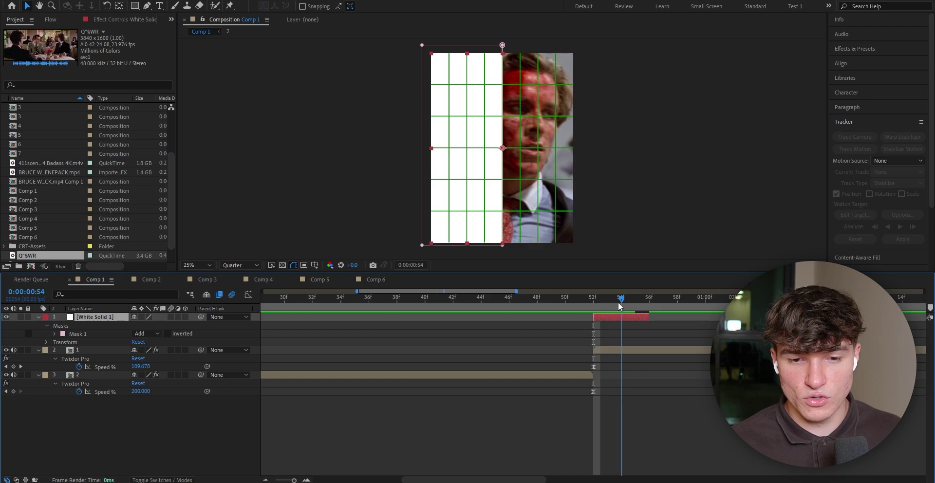
key("ctrl+shift+d")
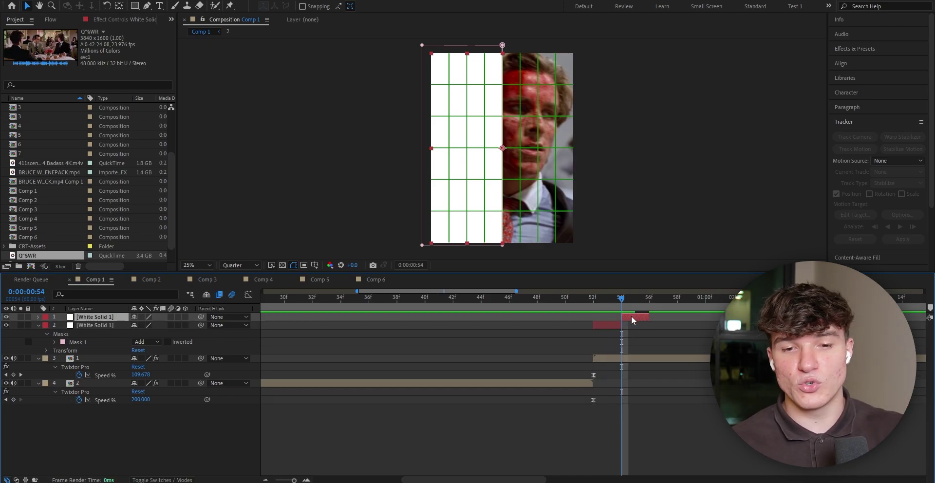
right_click(632, 317)
mouse_move(661, 71)
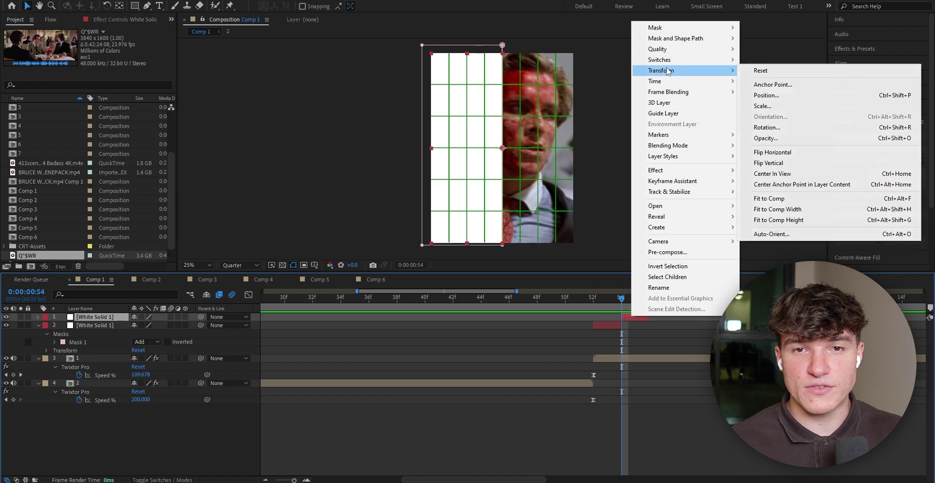
left_click(774, 152)
left_click(324, 345)
Enable motion blur on both white solid layers.
left_click(180, 317)
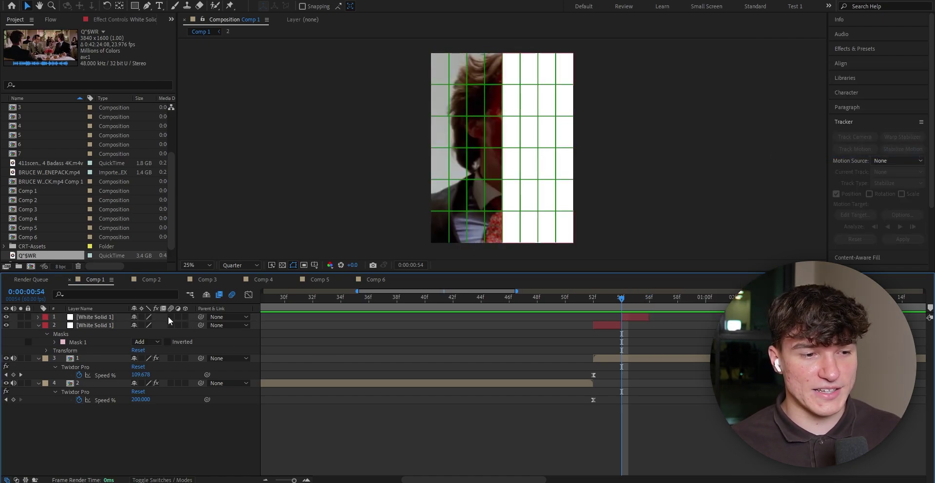
left_click(171, 317)
left_click(170, 325)
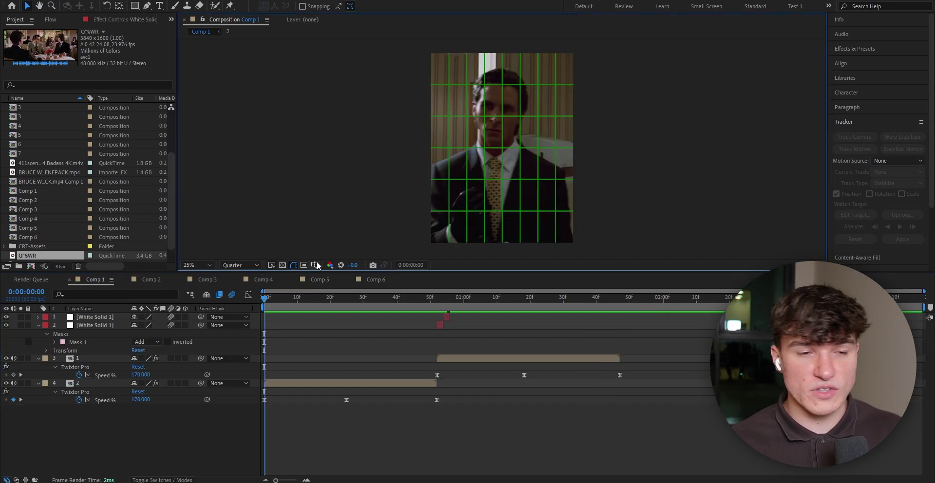
Hide the proportional grid and preview the flash transition.
left_click(316, 263)
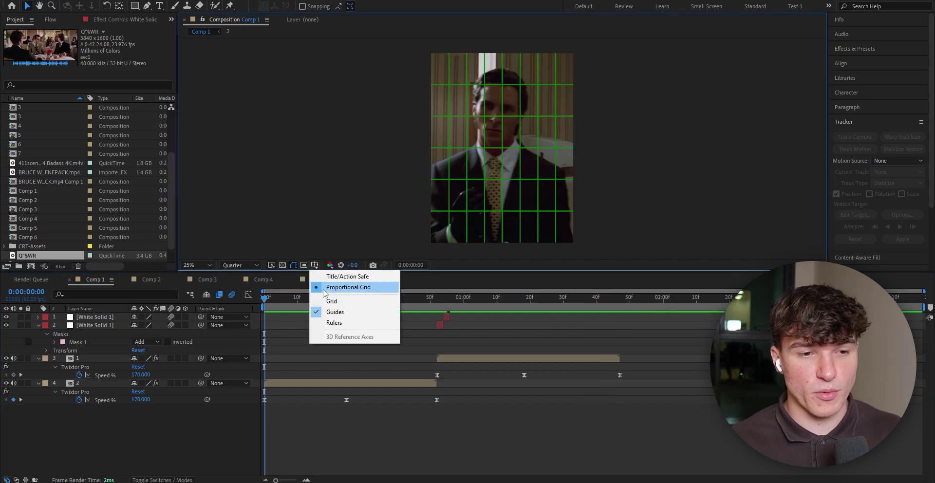
left_click(325, 287)
key("space")
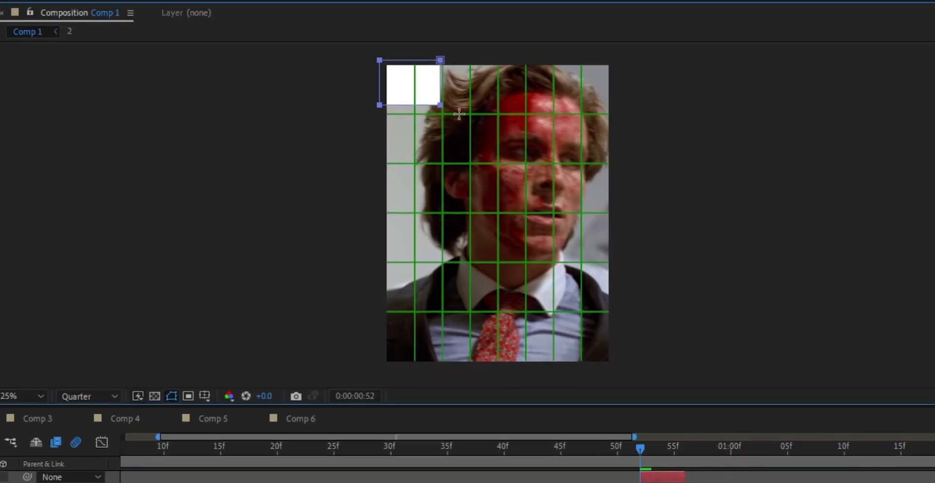
For a top-to-bottom variant, mask the upper half of the white solid and flip the second piece vertically.
left_click_drag(440, 105, 604, 195)
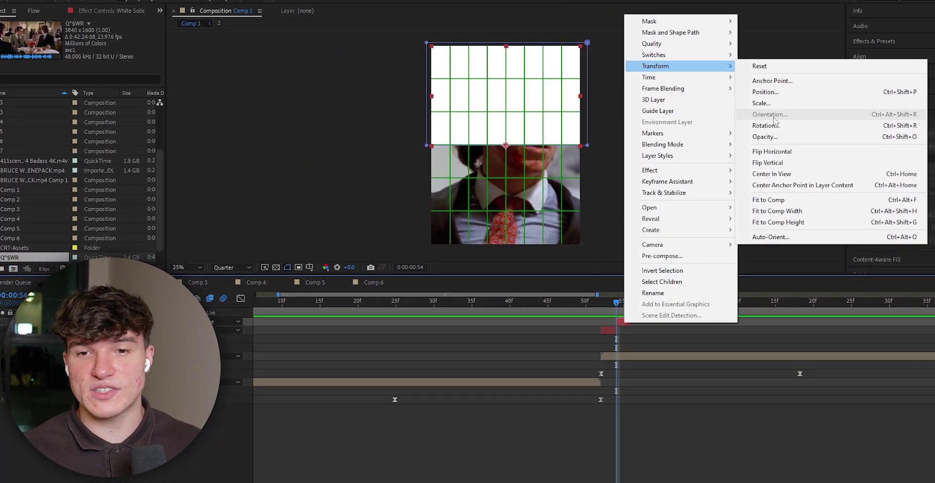
left_click(779, 163)
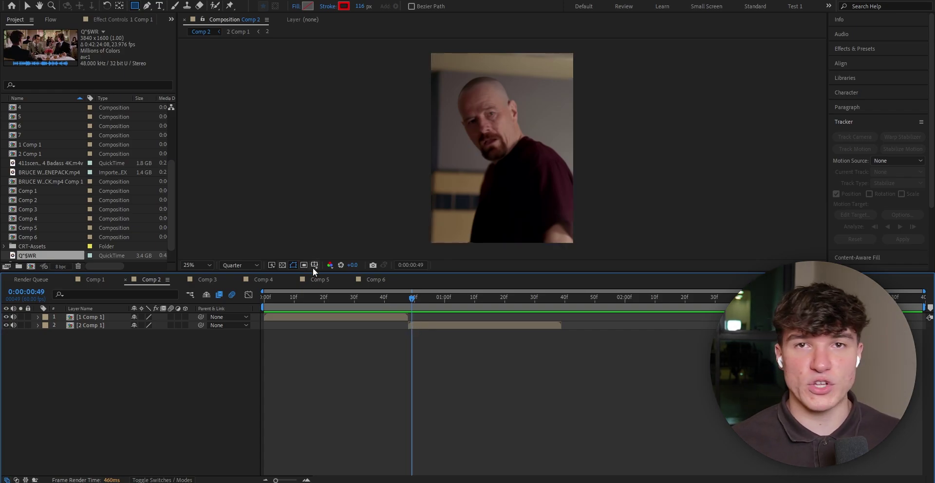
Create a comp-sized solid in Comp 2 with the colour white (FFFFFF).
right_click(72, 335)
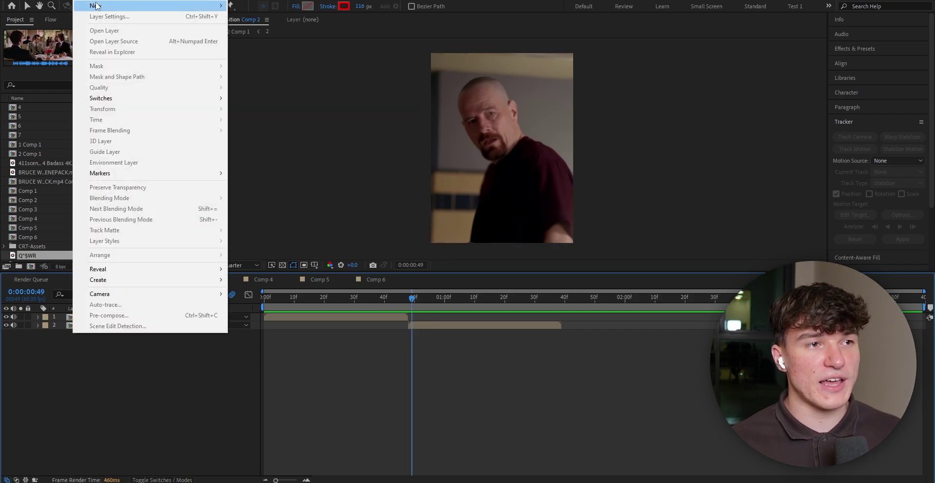
mouse_move(195, 3)
left_click(308, 20)
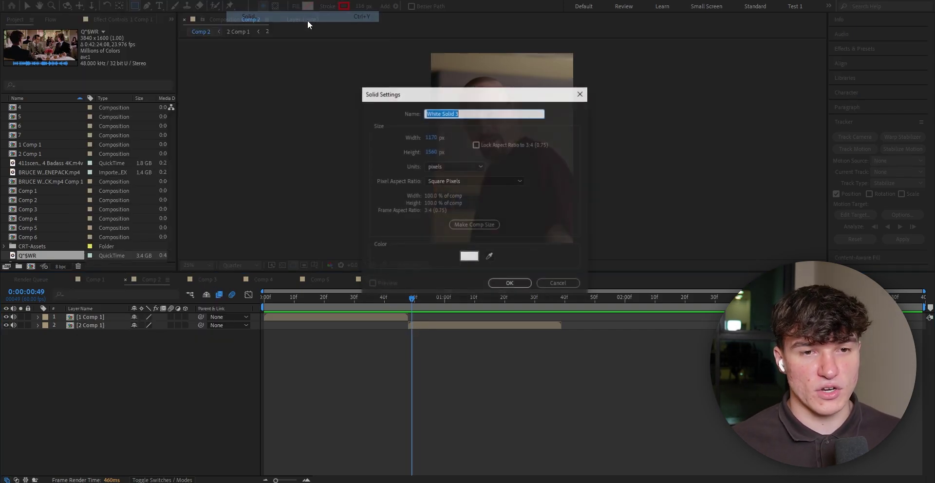
left_click(470, 257)
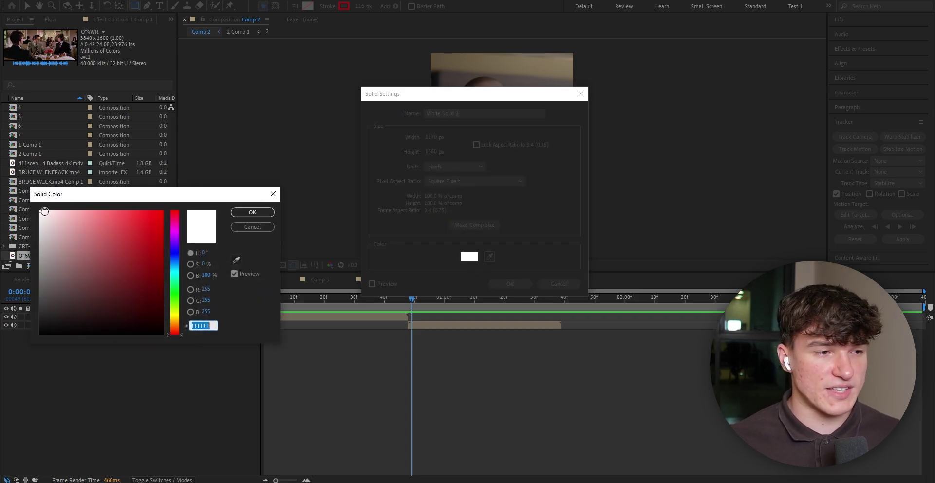
key("Return")
left_click(526, 285)
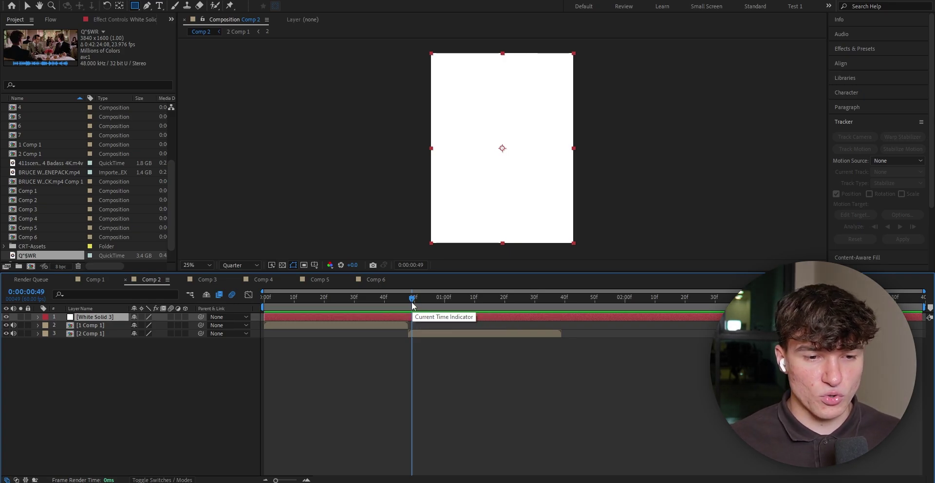
Split the new white solid at the clip cut at 0:00:00:48 and delete the part before it.
left_click_drag(413, 305, 410, 306)
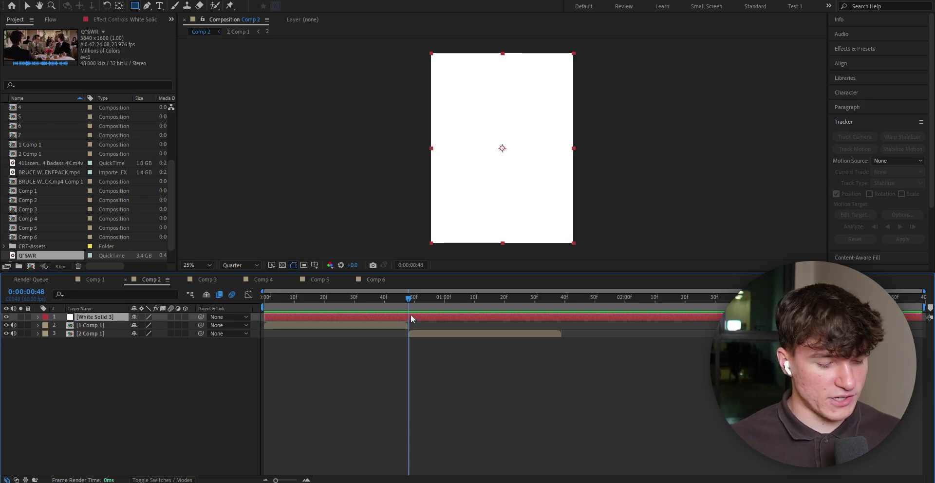
key("ctrl+shift+d")
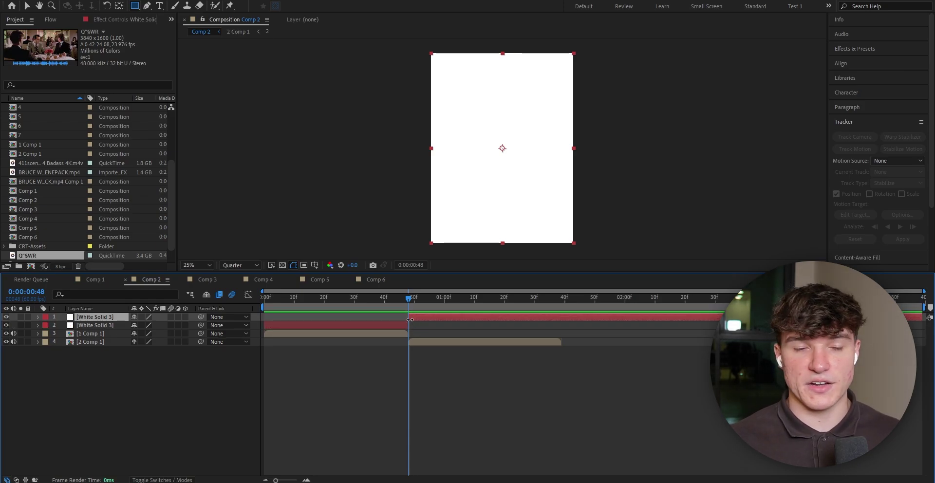
left_click(409, 326)
key("Delete")
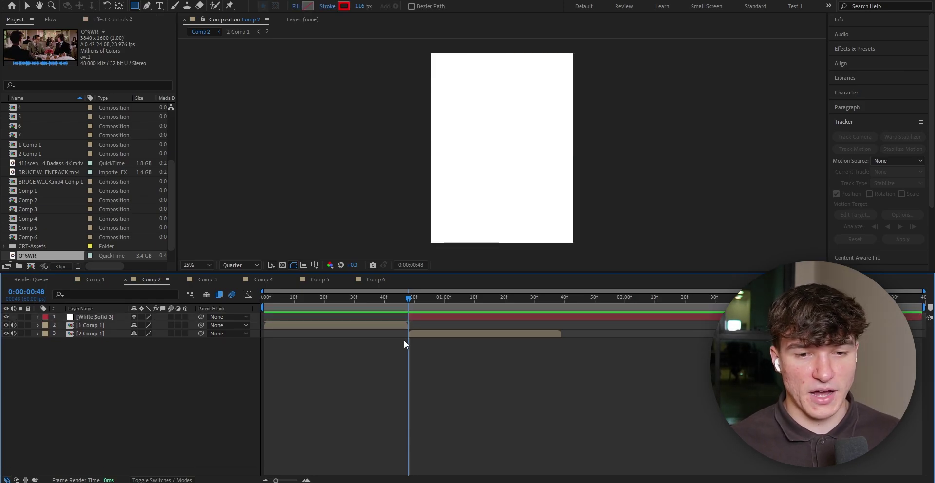
Split the white solid at the second clip's end, 0:00:01:39, and delete the excess after it.
left_click(562, 305)
left_click(567, 317)
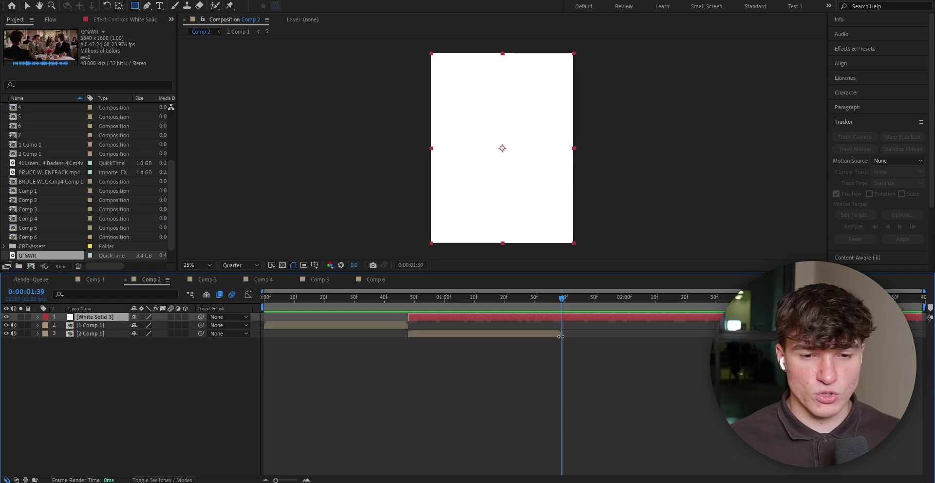
key("ctrl+shift+d")
key("Delete")
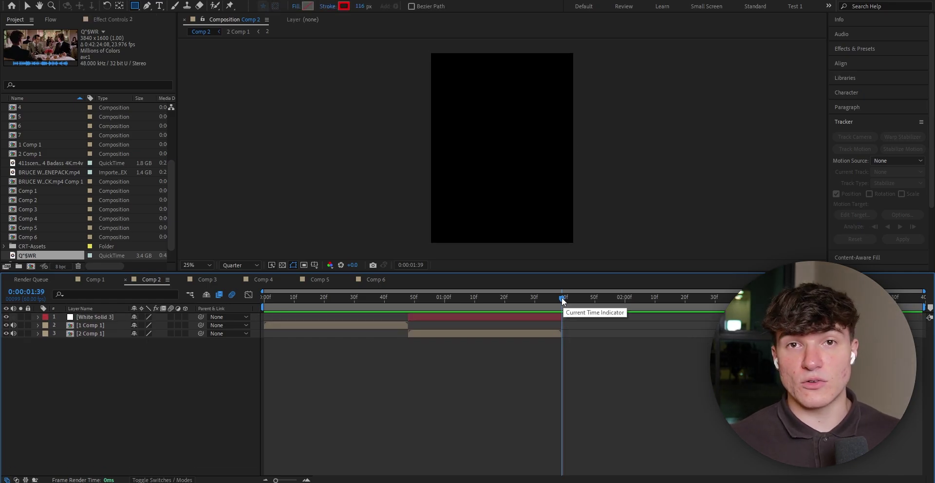
Add a 100% opacity keyframe to the white solid at the clip cut and shift it one frame later to 0:00:00:49.
left_click_drag(560, 295, 411, 298)
key("semicolon")
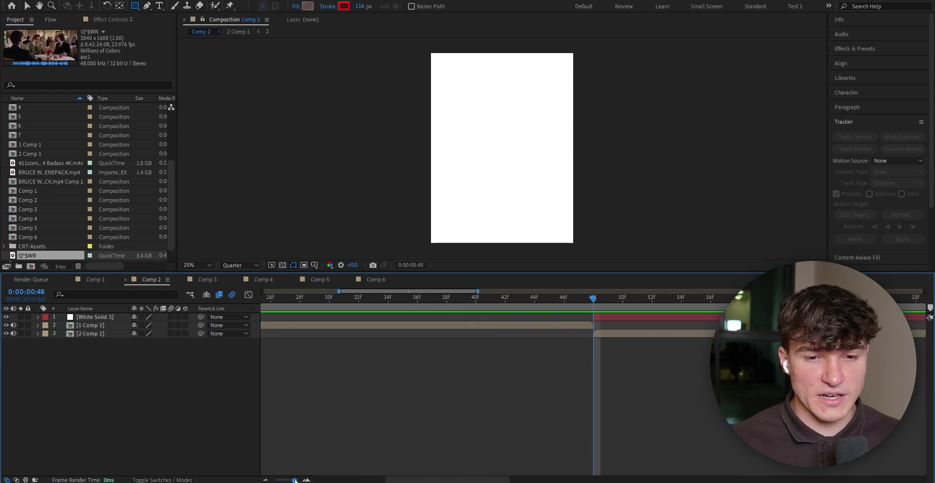
left_click(605, 319)
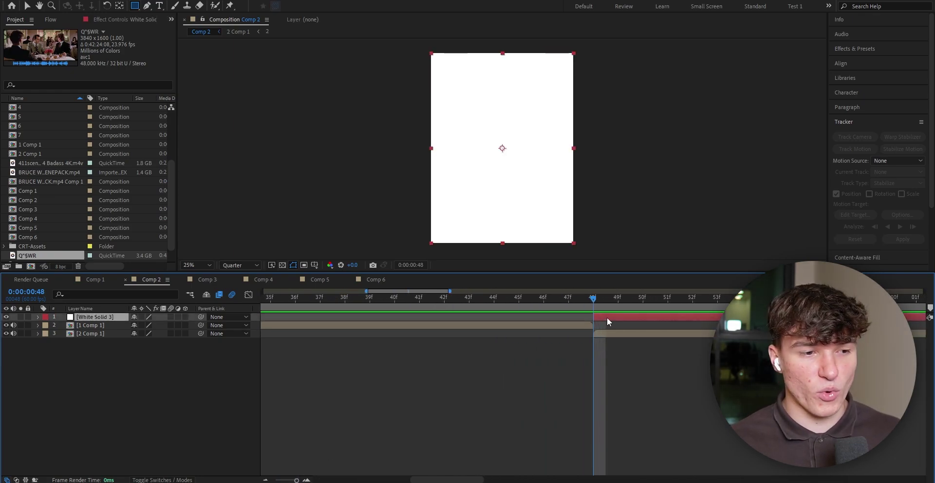
key("t")
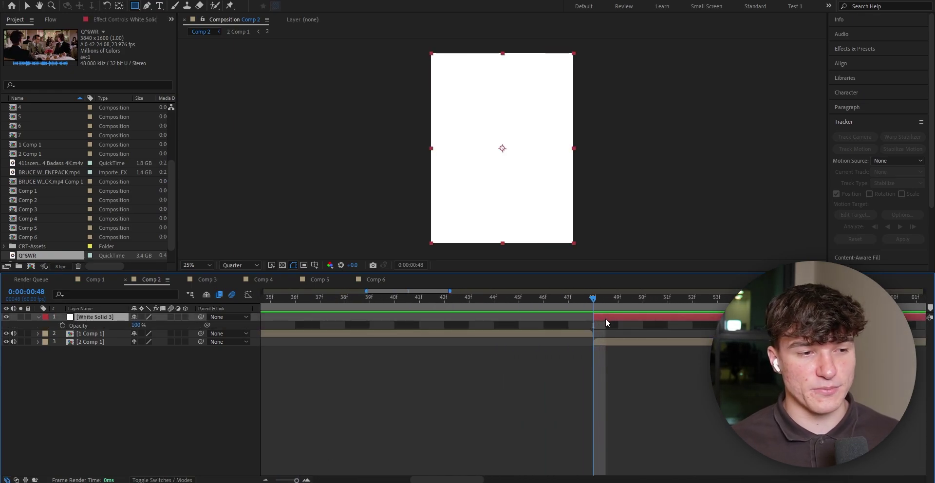
left_click(63, 325)
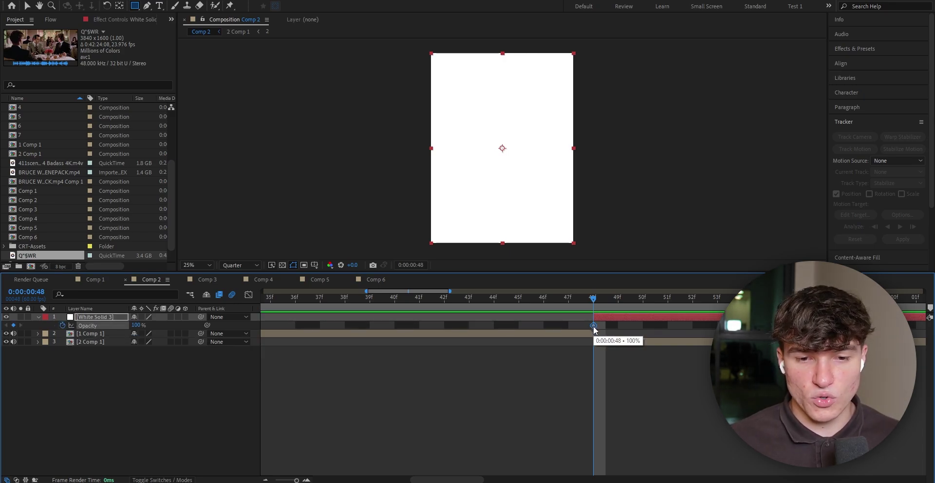
left_click_drag(597, 327, 610, 328)
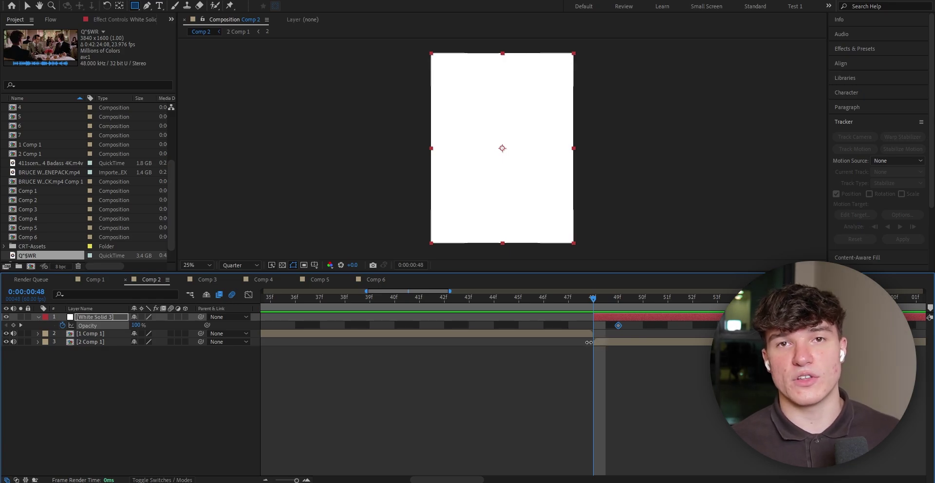
Set the white solid's opacity to 0% at the second clip's end, 0:00:01:39.
left_click_drag(297, 481, 287, 480)
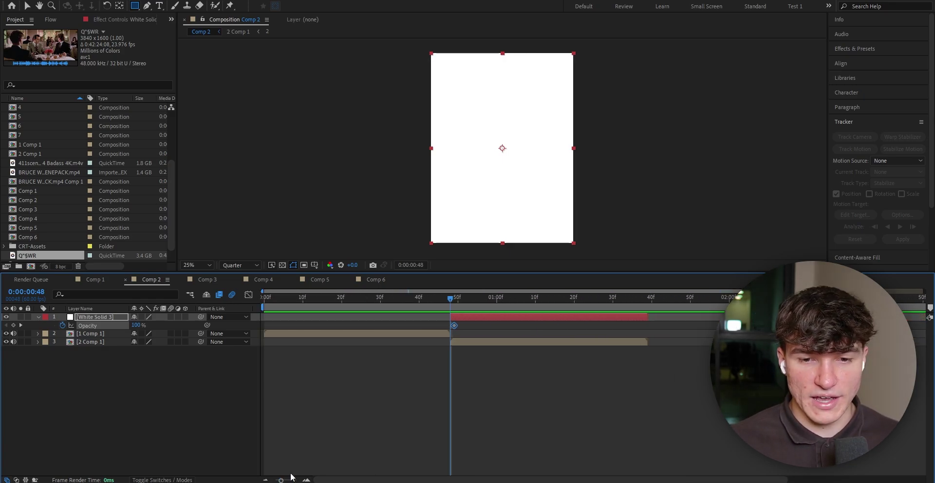
left_click(643, 299)
left_click(137, 325)
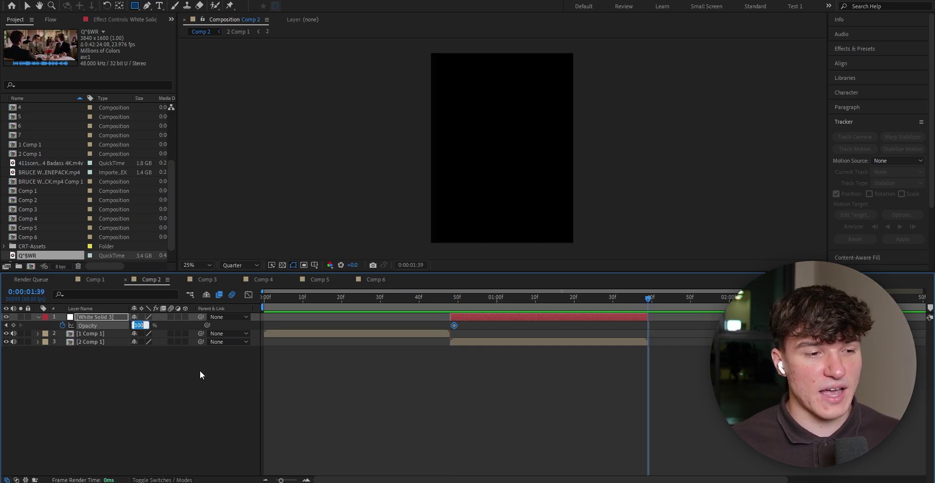
type("0")
key("Return")
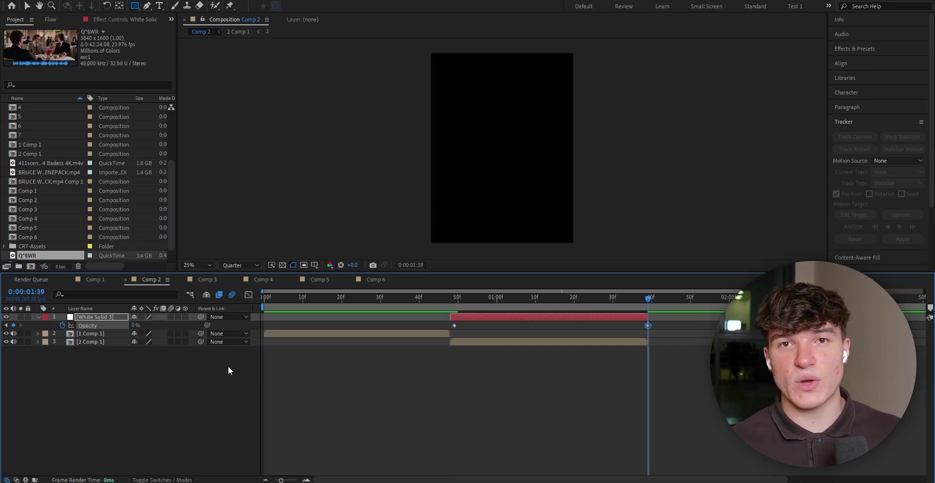
left_click(228, 367)
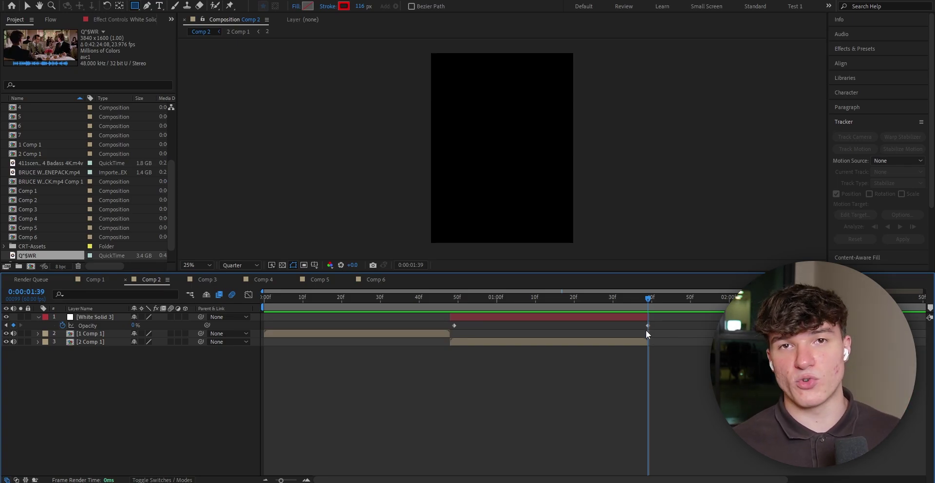
Play back the white flash fade from the start of Comp 2.
key("Home")
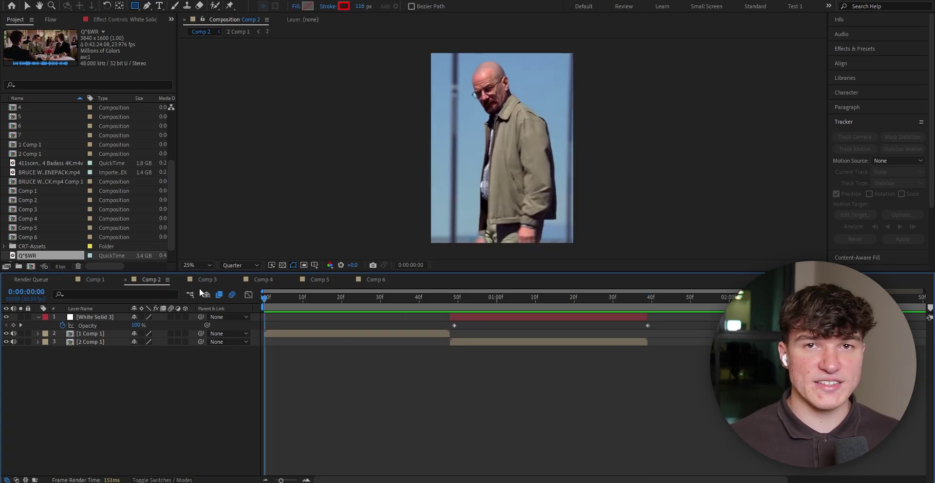
key("space")
key("space")
Apply Easy Ease to both opacity keyframes of the white solid.
left_click_drag(659, 334, 455, 311)
right_click(455, 325)
mouse_move(517, 471)
left_click(616, 407)
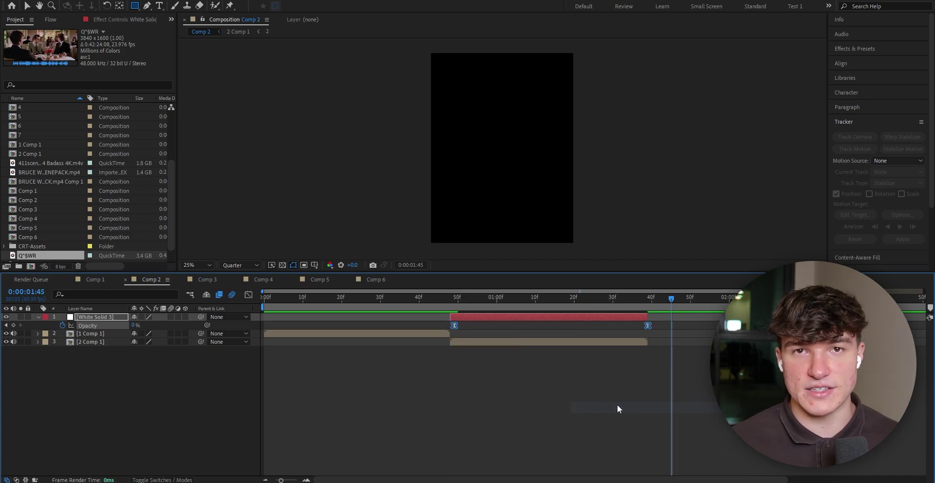
Reshape the opacity curve in the graph editor to fall steeply after the cut and level off gradually, and preview the fade.
left_click(249, 294)
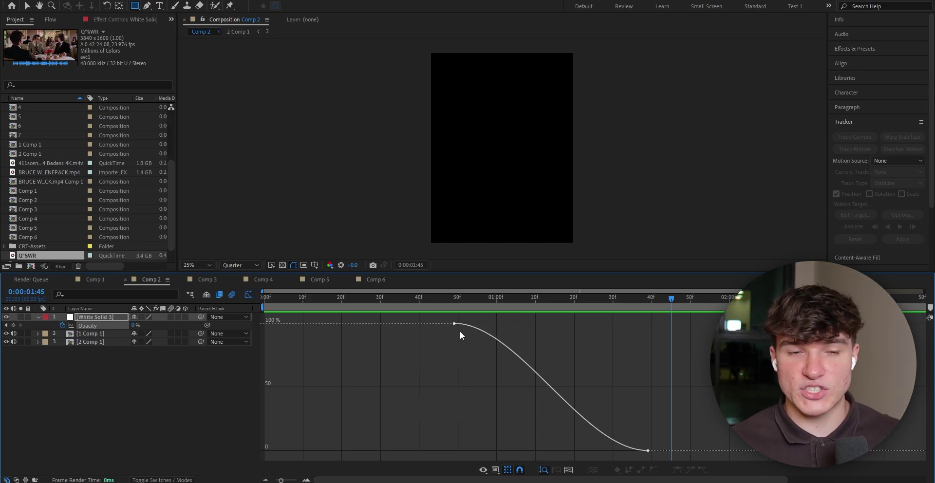
left_click(454, 324)
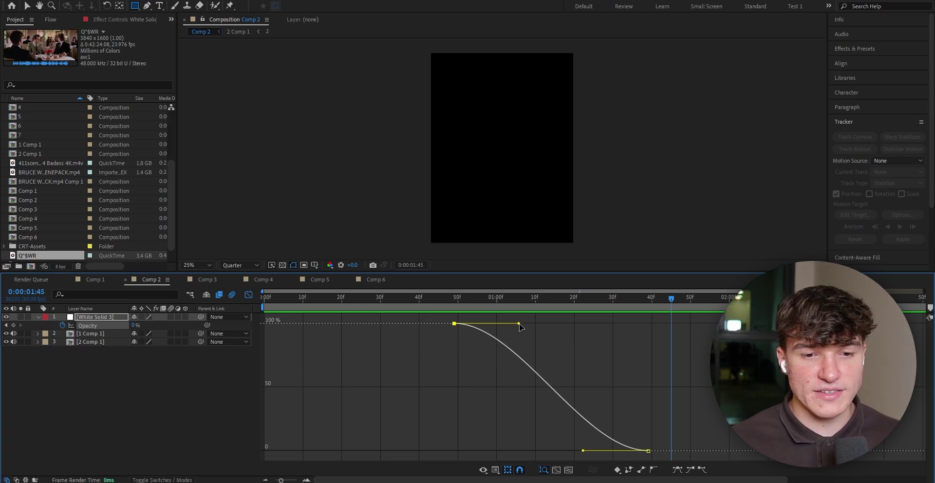
left_click_drag(519, 324, 505, 443)
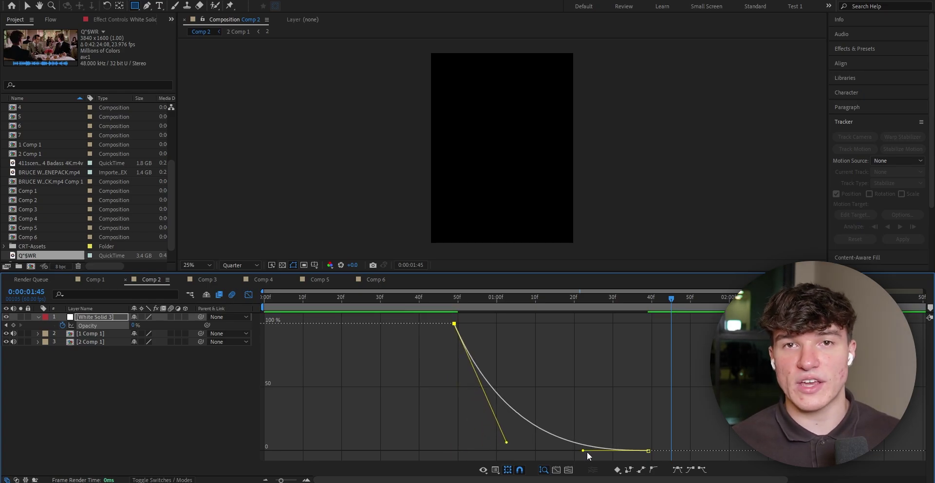
left_click_drag(584, 453, 525, 453)
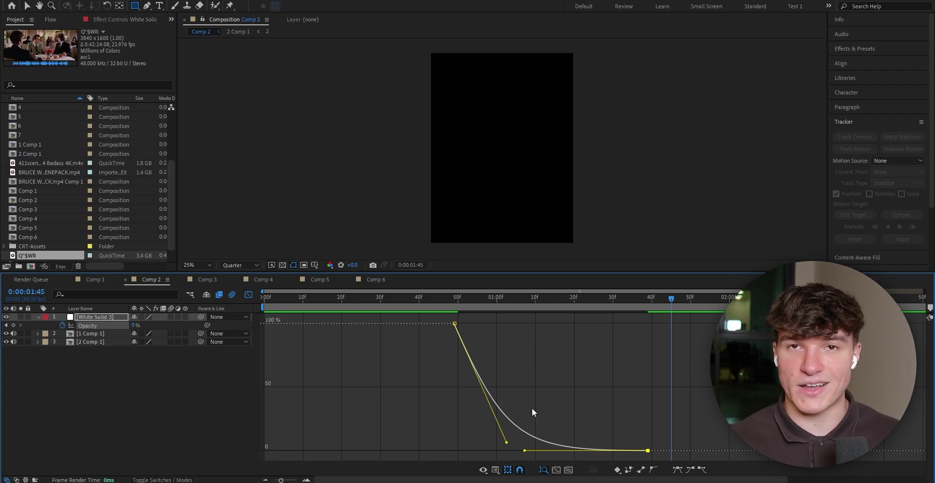
key("space")
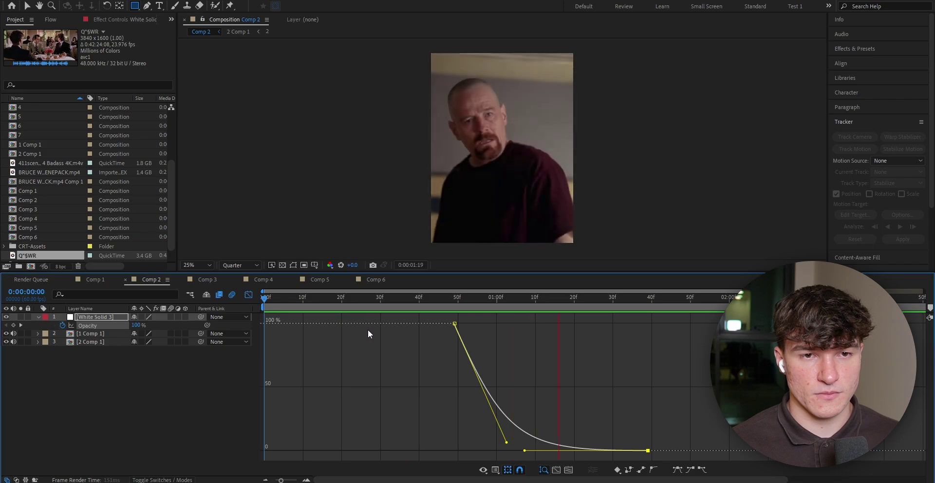
key("space")
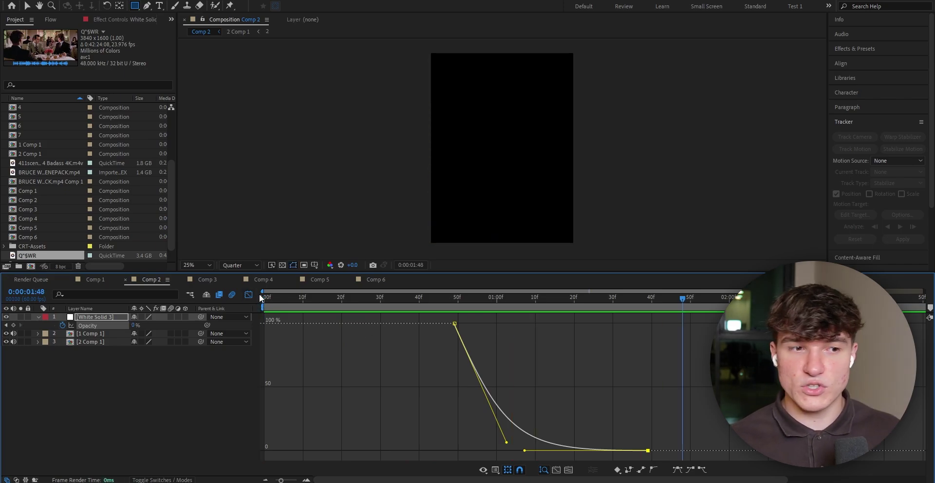
left_click(248, 295)
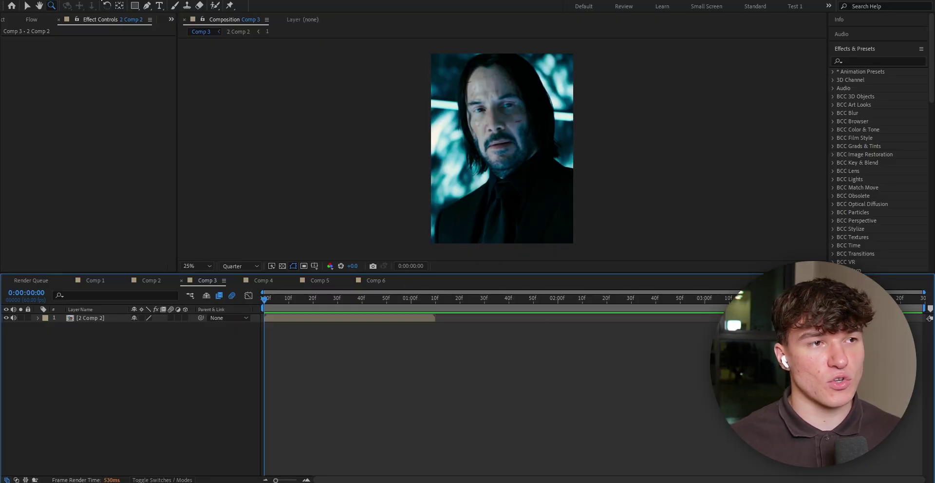
Create an adjustment layer above the clip in Comp 3 and trim its end to the clip's end at 0:00:01:10.
left_click(91, 2)
mouse_move(146, 6)
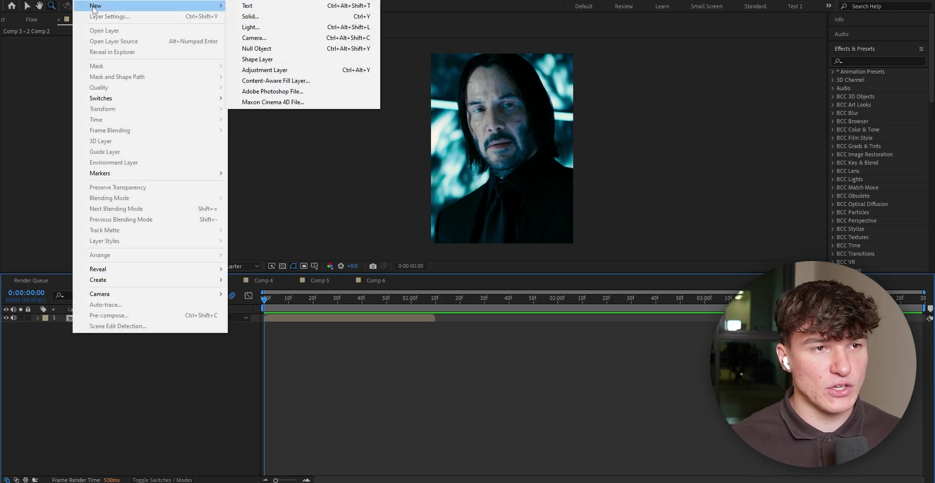
left_click(318, 69)
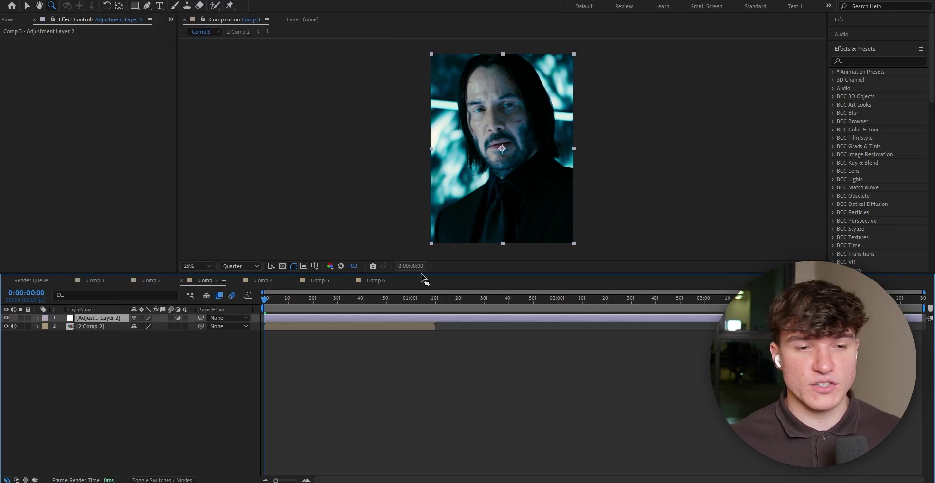
left_click(437, 304)
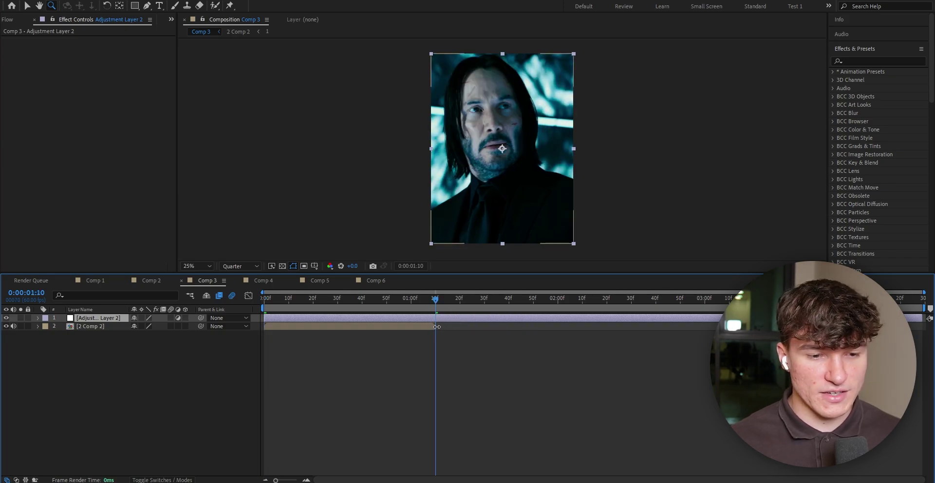
key("alt+]")
left_click(449, 318)
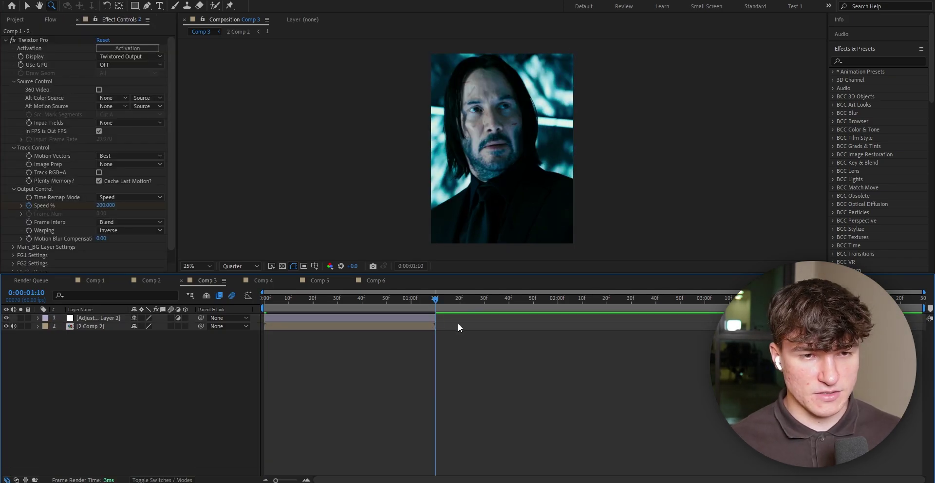
Find the BCC Ripple Dissolve effect and apply it to the adjustment layer in Comp 3.
left_click(861, 59)
type("exposure")
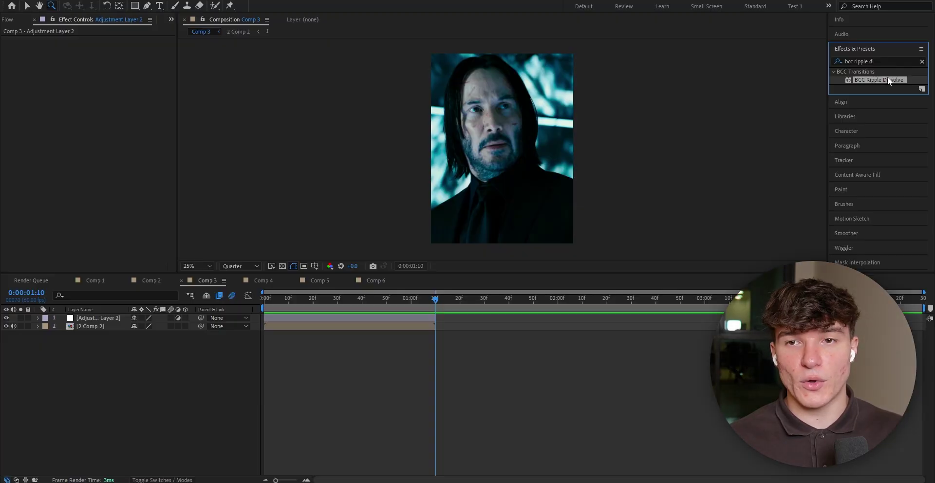
left_click_drag(888, 78, 318, 318)
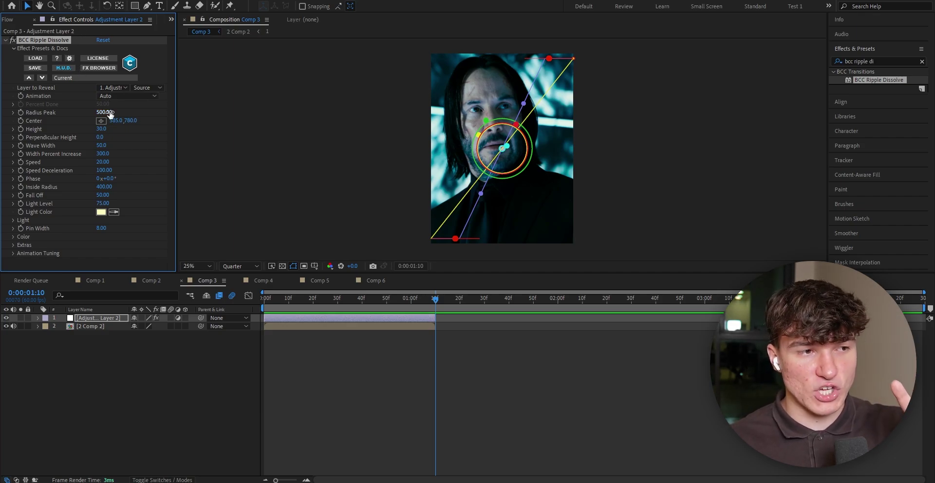
left_click(110, 149)
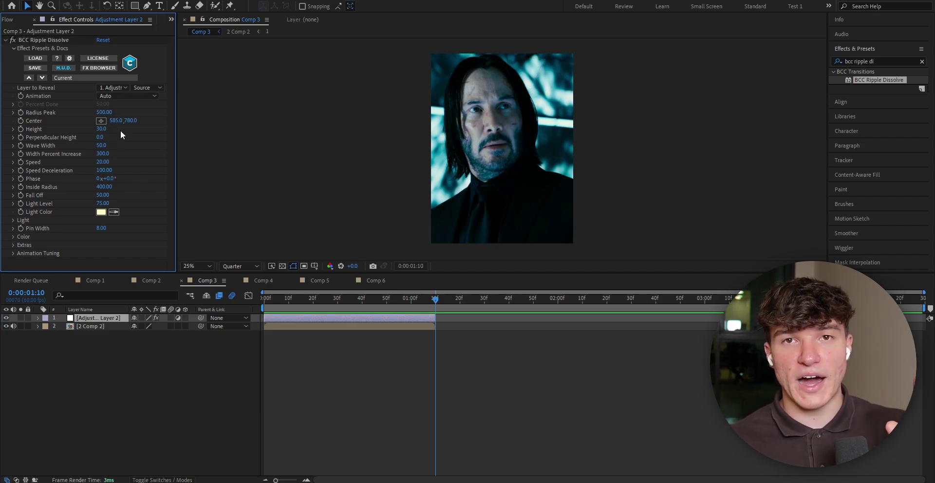
Set the Height of the BCC Ripple Dissolve effect to 15.
left_click(101, 130)
type("15")
key("Return")
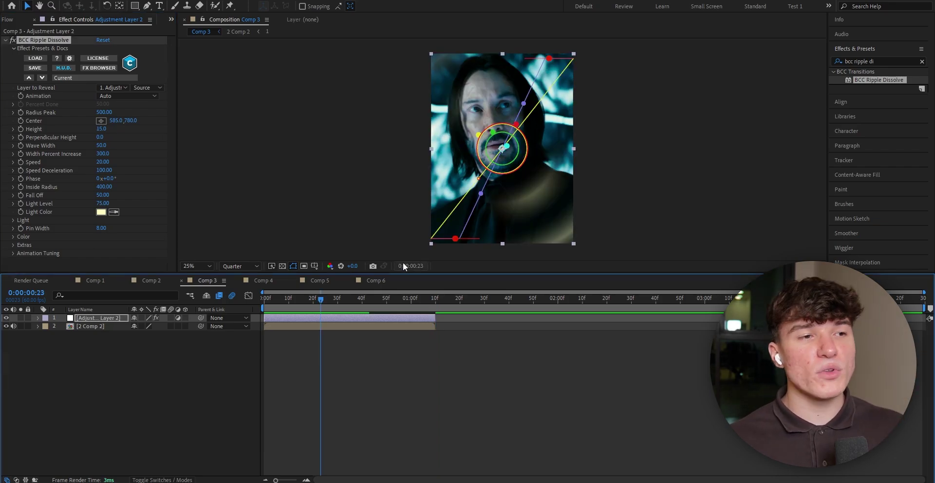
Try a larger Height for the ripple effect to compare its strength.
left_click(101, 129)
type("64")
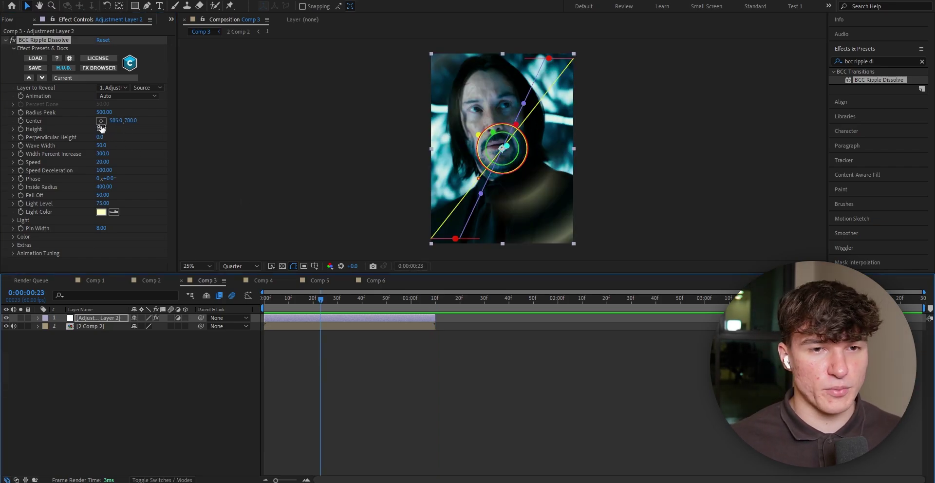
key("Return")
left_click_drag(101, 129, 185, 127)
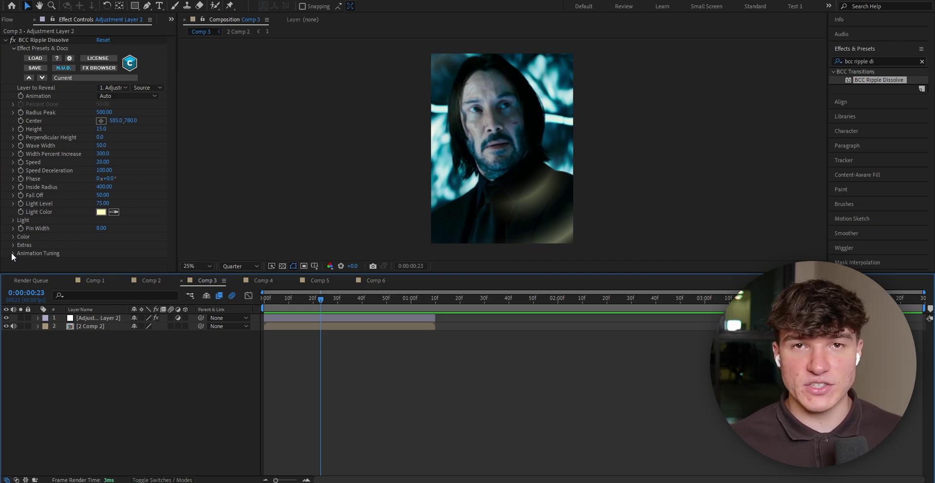
Set the ripple effect's Ease Out under Animation Tuning to 20 and play Comp 3 from the start.
left_click(12, 253)
scroll(18, 243, "down", 1)
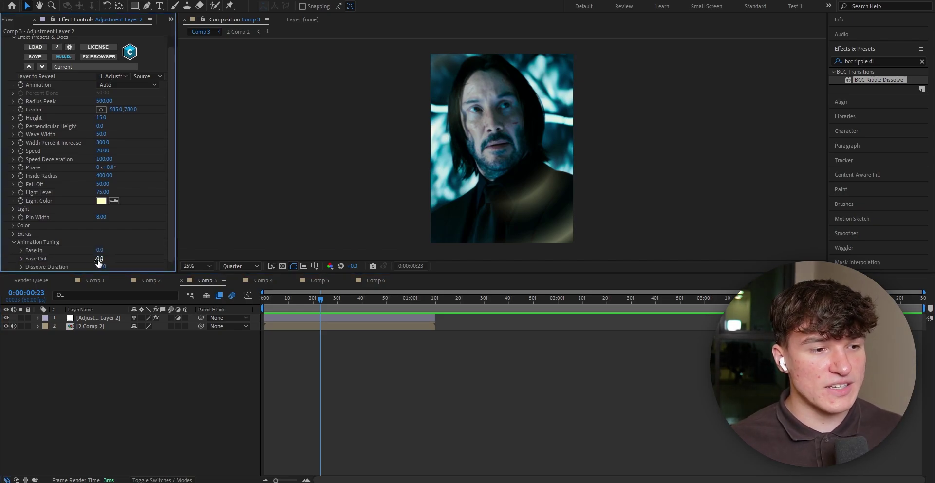
left_click(99, 259)
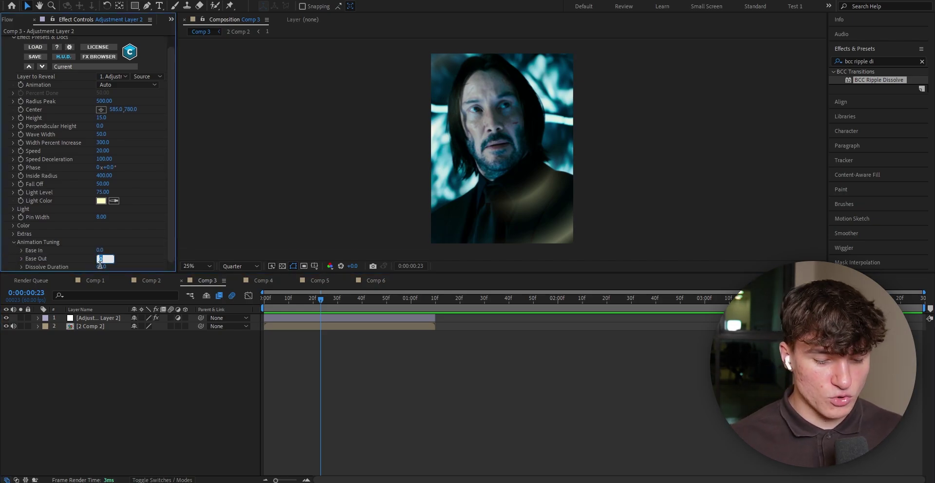
type("20")
left_click(372, 360)
key("Home")
key("space")
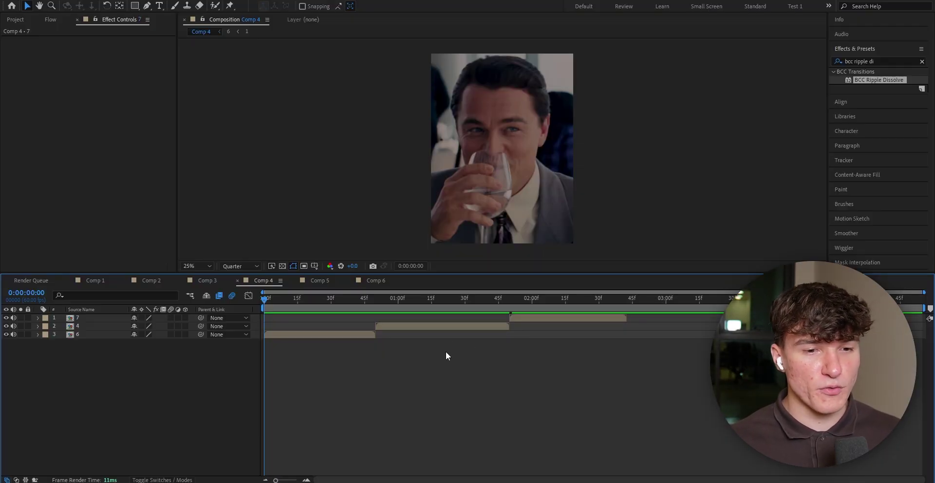
Create a black solid (000000) at comp size directly above clip 4 in Comp 4.
key("space")
left_click_drag(408, 294, 433, 312)
left_click(424, 326)
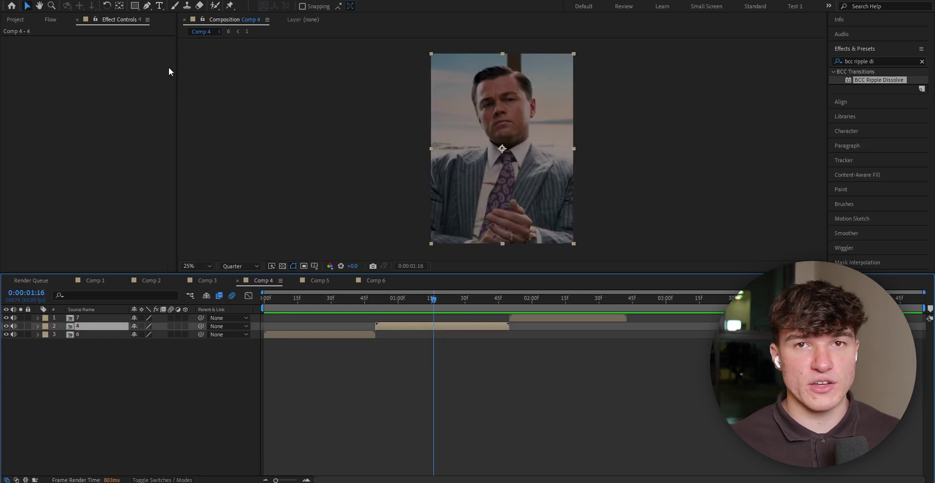
left_click(92, 2)
mouse_move(97, 7)
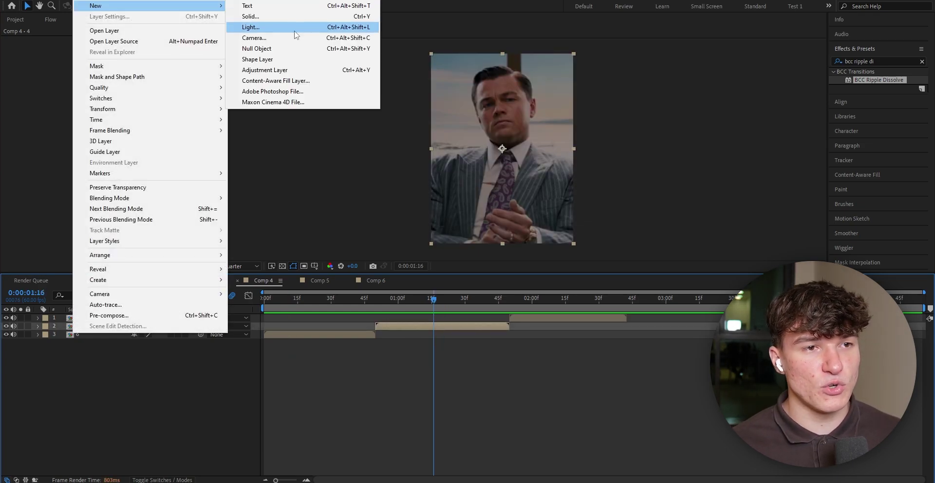
left_click(283, 17)
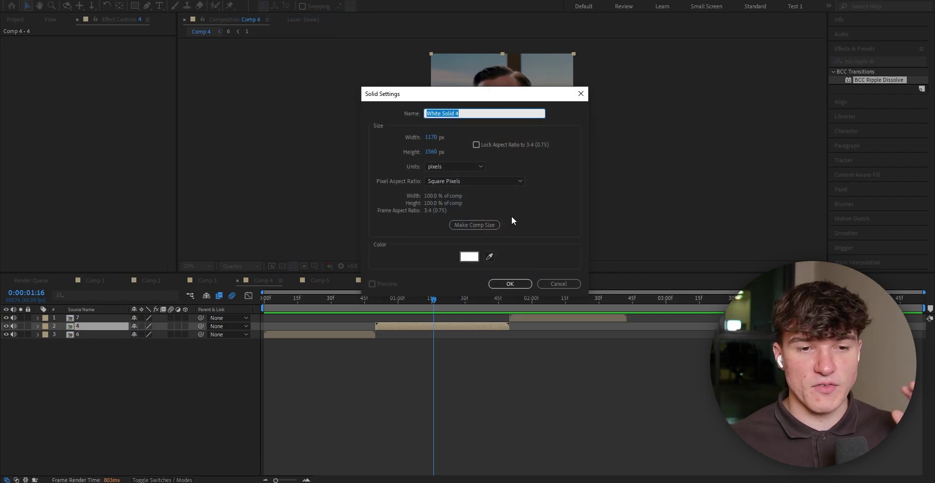
left_click(469, 256)
left_click_drag(101, 266, 34, 356)
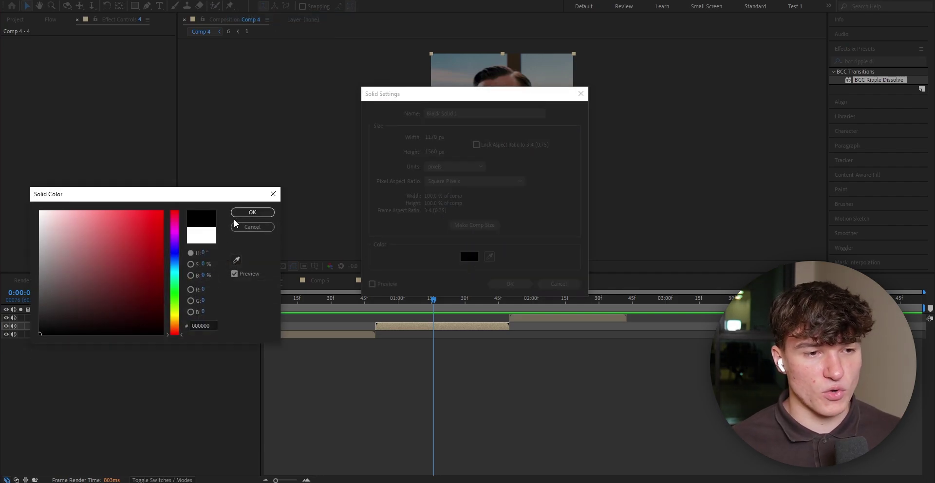
left_click(246, 213)
left_click(511, 283)
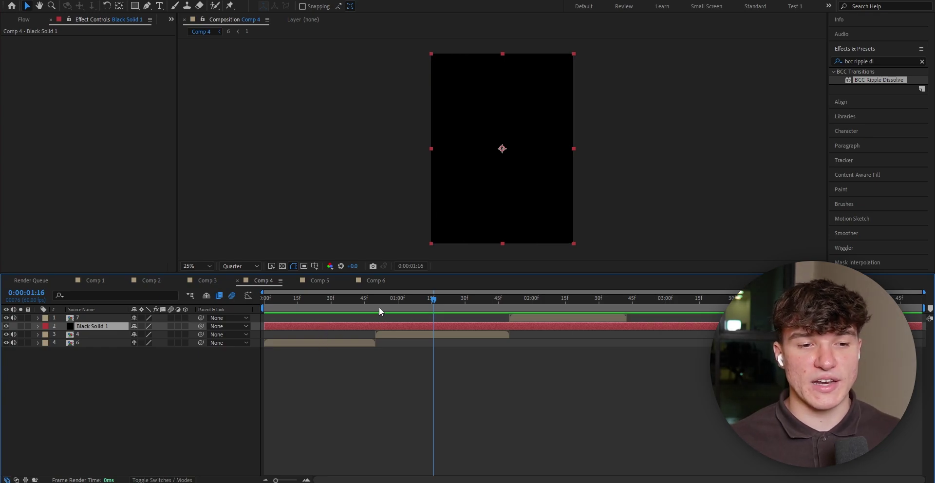
Trim the black solid to span only clip 4, from 0:00:00:50 to 0:00:01:50, discarding the split-off front part.
mouse_move(379, 306)
left_mouse_down()
mouse_move(266, 310)
mouse_move(375, 317)
left_mouse_up()
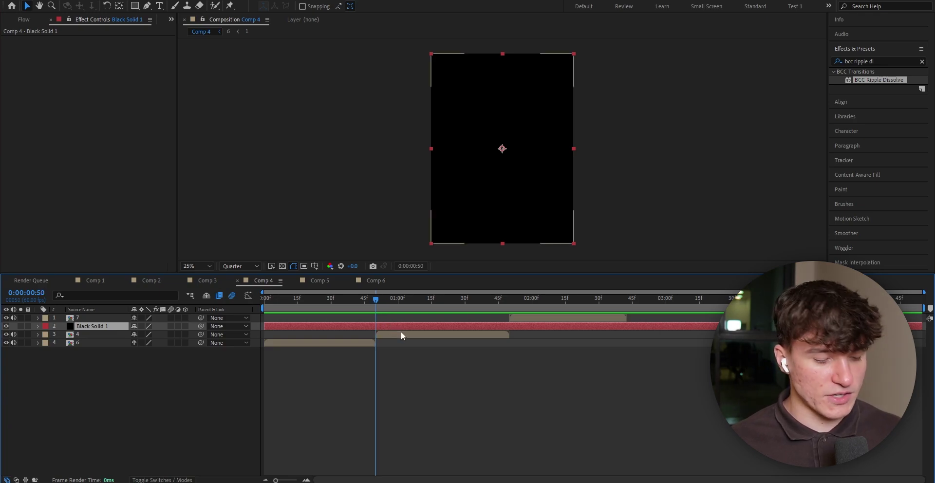
key("ctrl+shift+d")
left_click(361, 332)
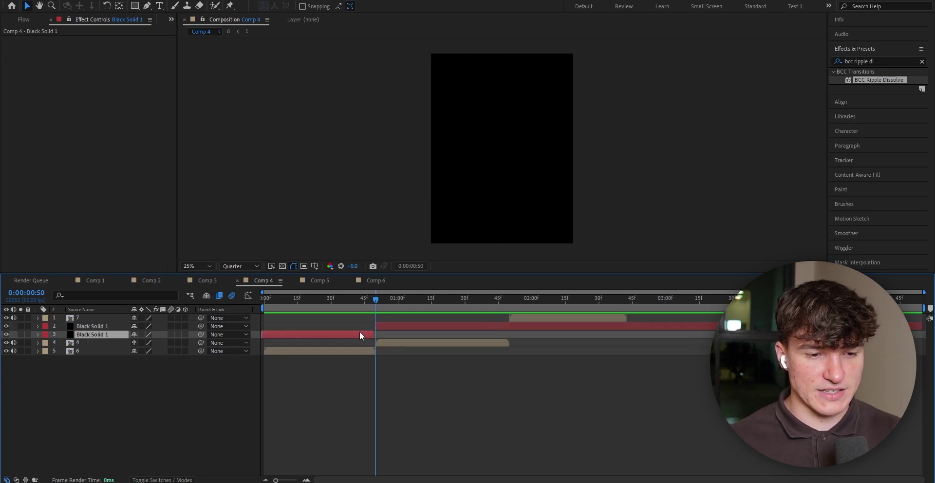
key("Delete")
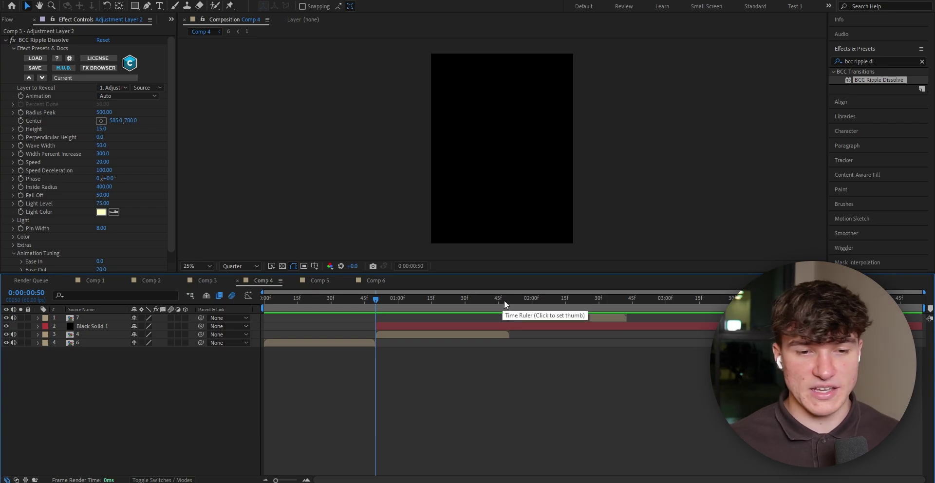
left_click(509, 302)
left_click(518, 327)
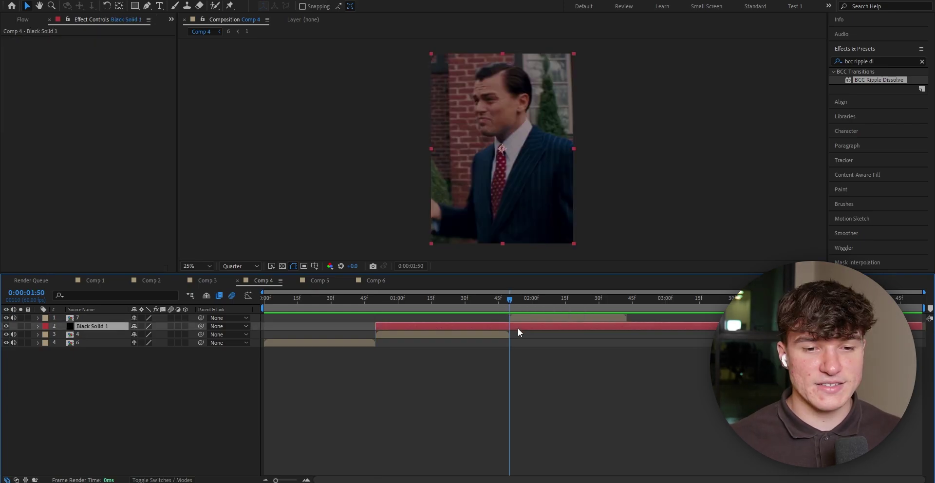
key("alt+]")
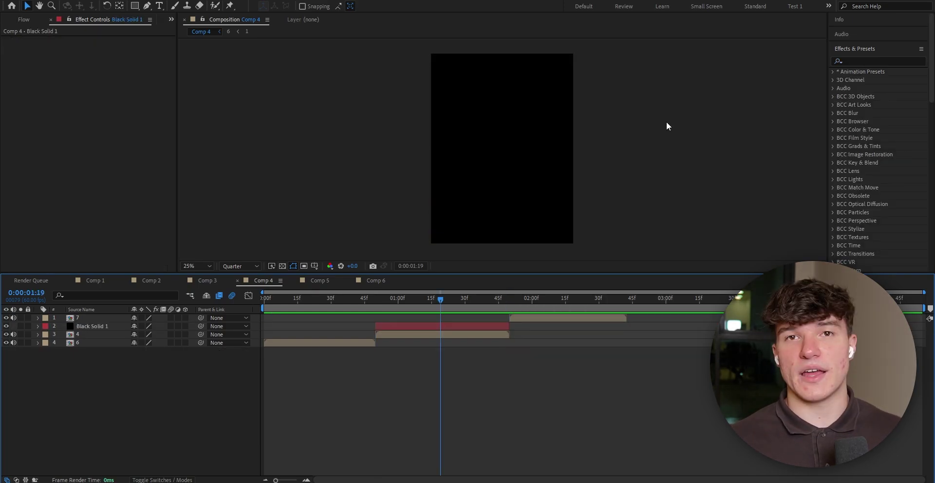
Find the CC Jaws effect and apply it to the black solid.
left_click(875, 62)
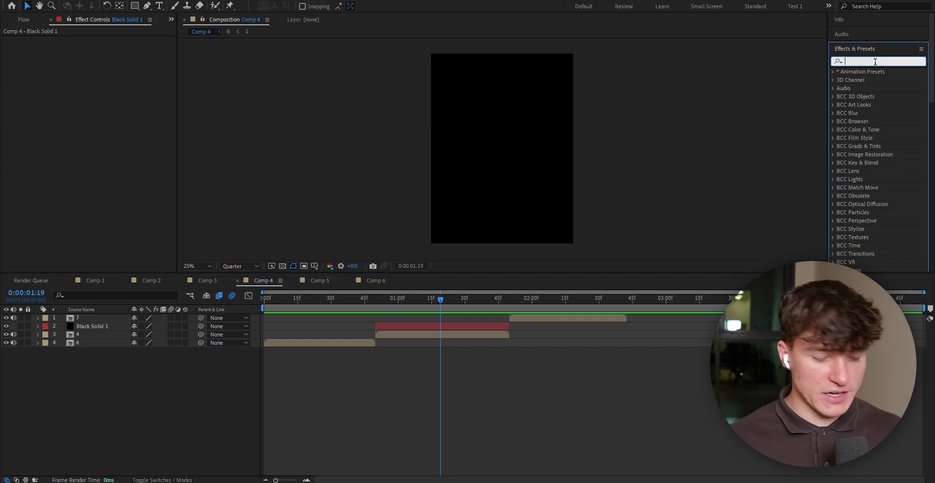
type("cc jaws")
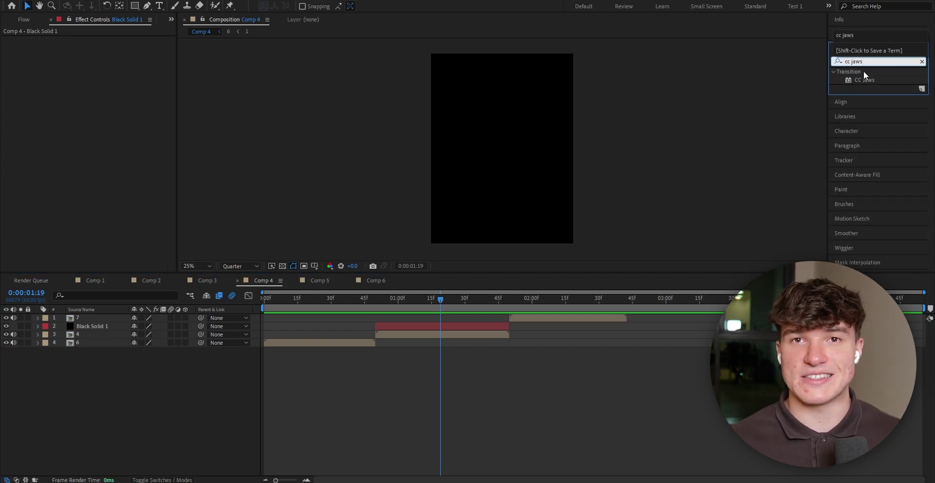
left_click_drag(871, 79, 421, 328)
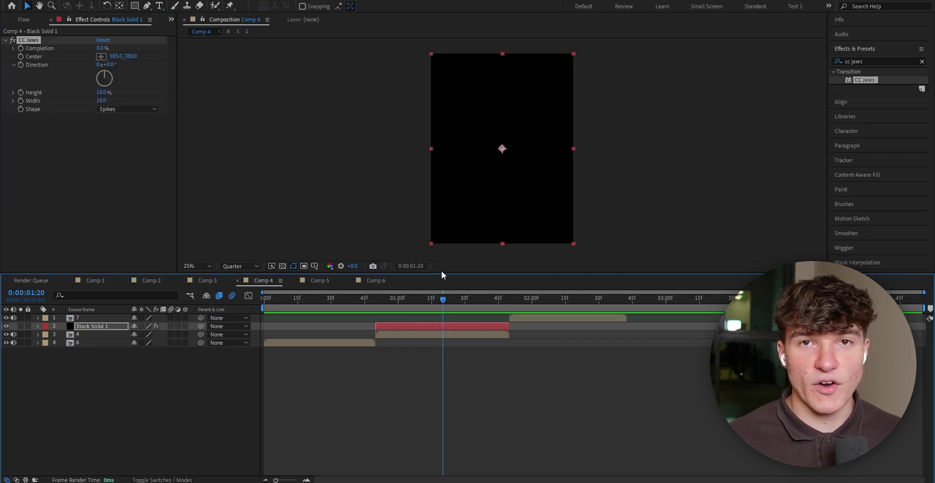
Keyframe CC Jaws Completion at 80% at 0:00:01:20 and set its Height to 0%.
left_click(444, 299)
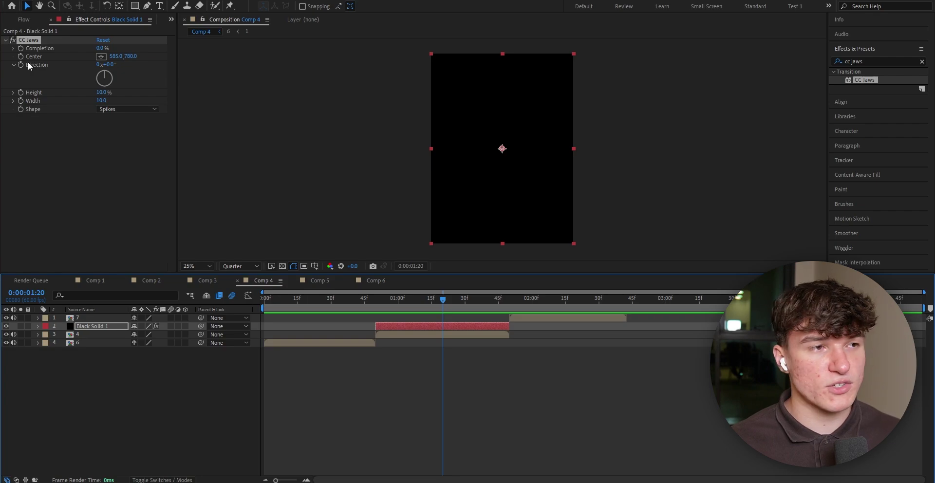
left_click(20, 48)
left_click(99, 48)
type("80")
key("Return")
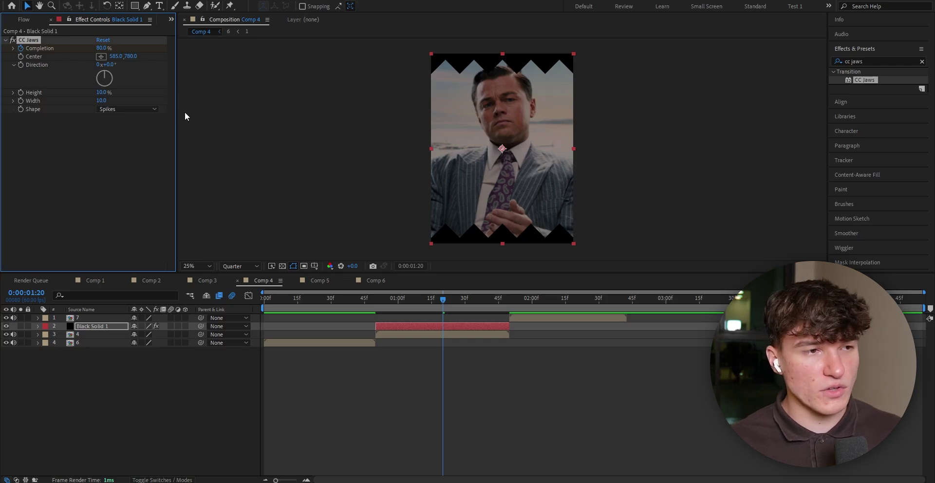
left_click_drag(104, 93, 81, 99)
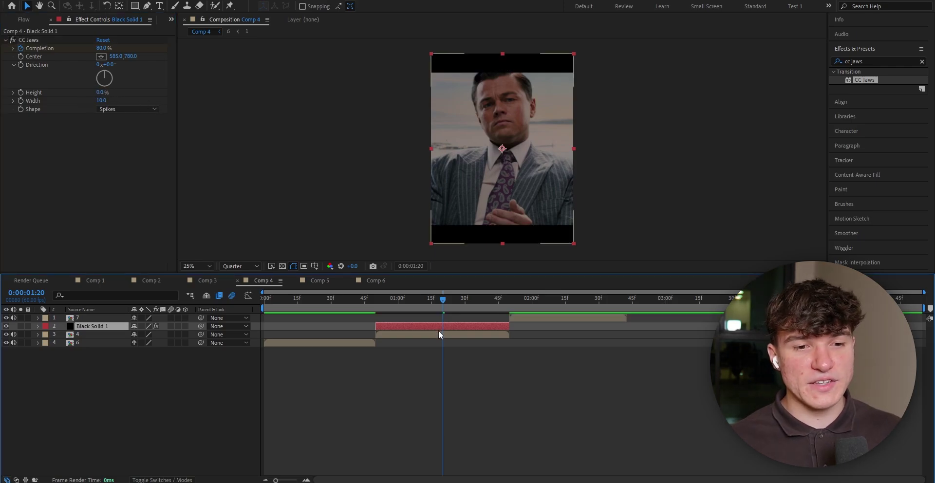
Add CC Jaws Completion keyframes of 100% at the black solid's start (0:00:00:50) and end (0:00:01:50).
key("u")
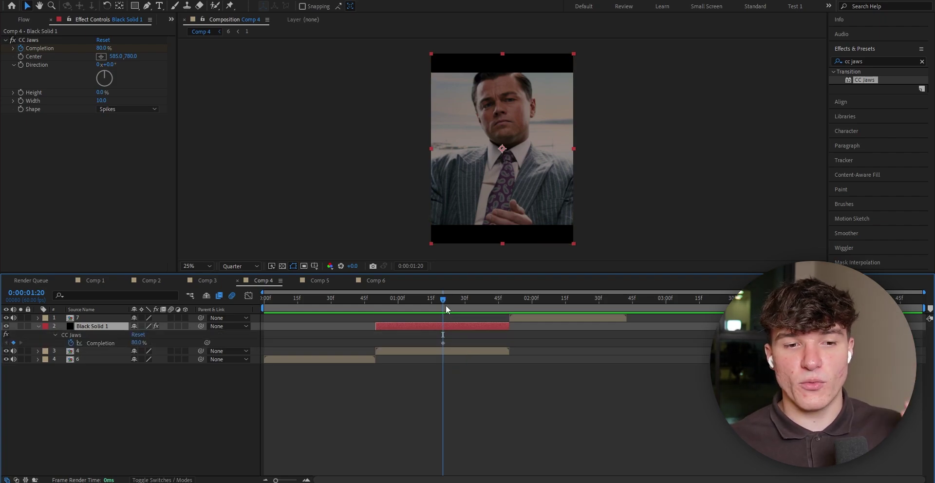
left_click_drag(442, 302, 376, 301)
left_click_drag(109, 49, 127, 49)
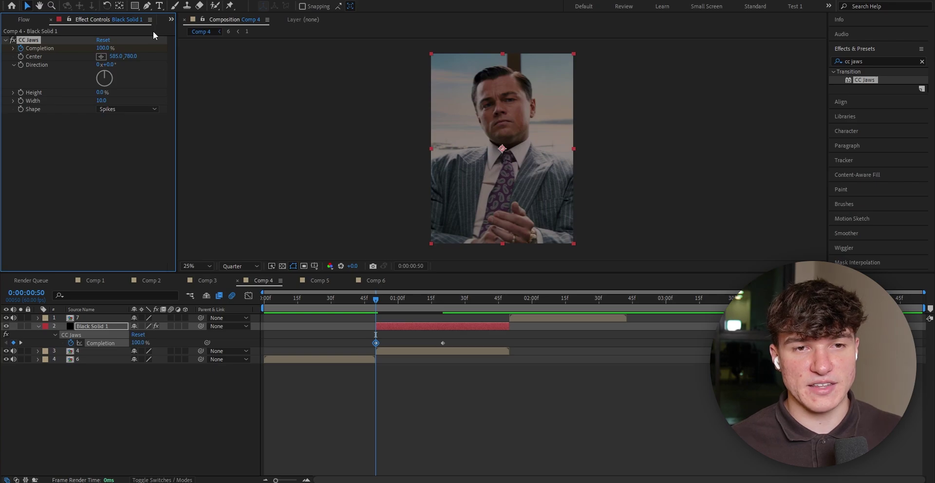
left_click_drag(378, 300, 510, 300)
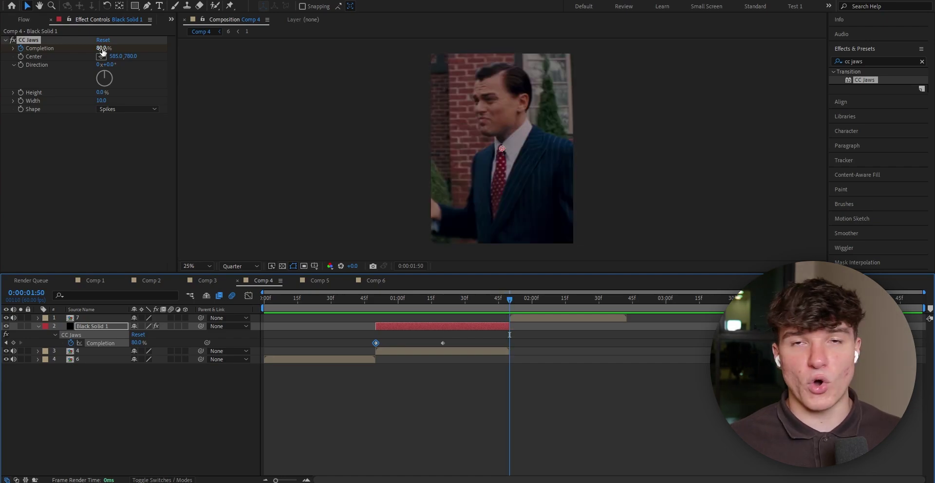
left_click(102, 49)
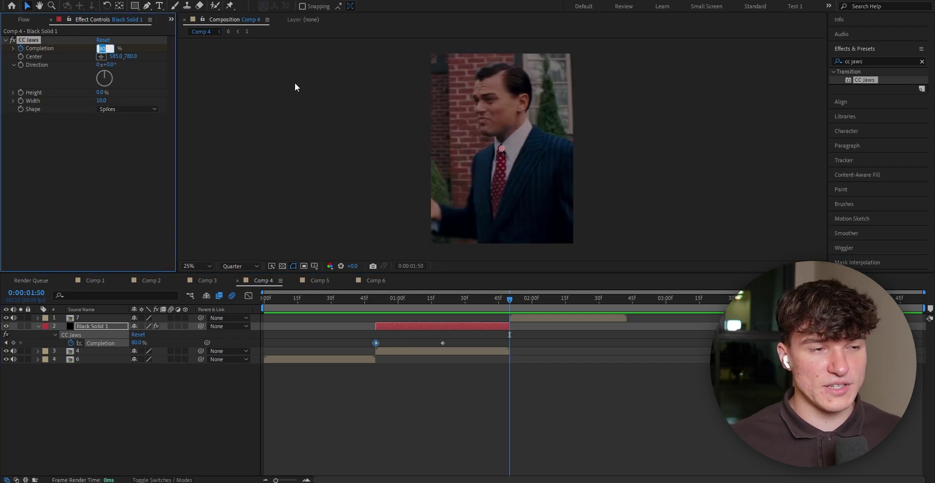
type("100")
key("Return")
mouse_move(510, 298)
left_mouse_down()
mouse_move(376, 297)
mouse_move(494, 293)
left_mouse_up()
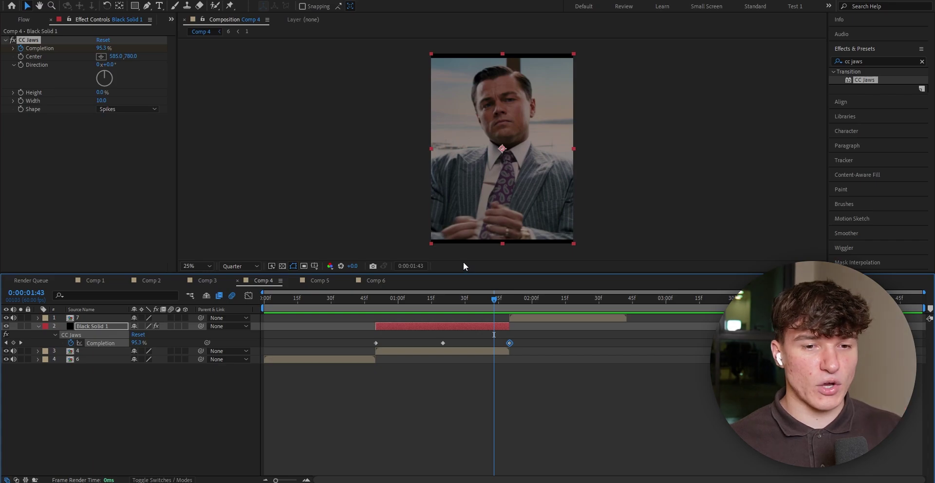
Apply Easy Ease to all three Completion keyframes of the black solid.
left_click_drag(537, 336, 350, 348)
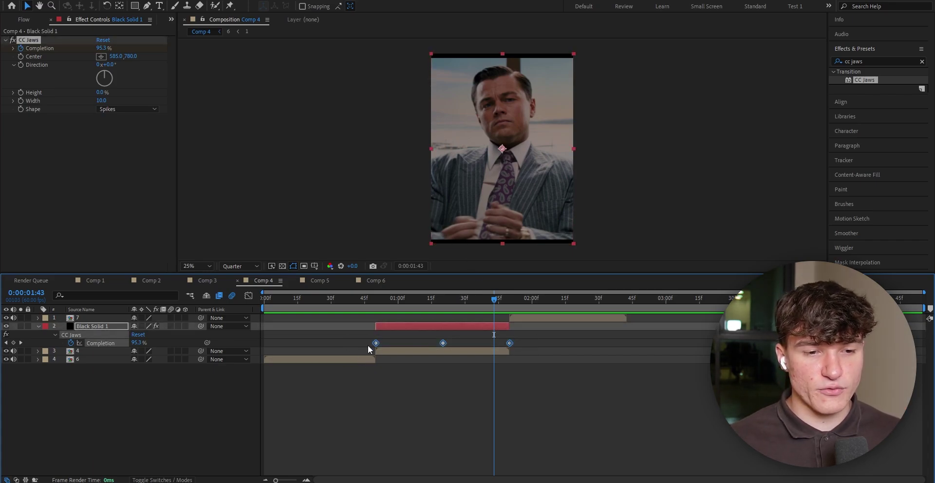
right_click(375, 344)
mouse_move(391, 338)
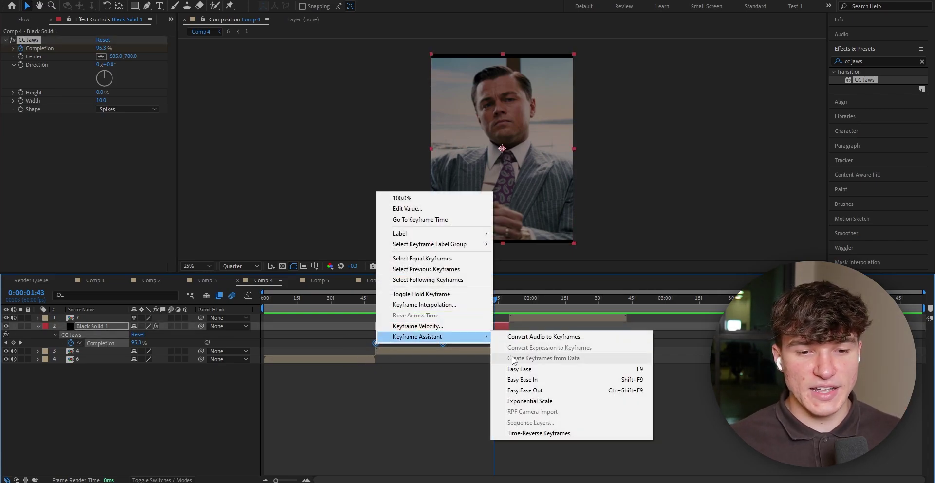
left_click(534, 370)
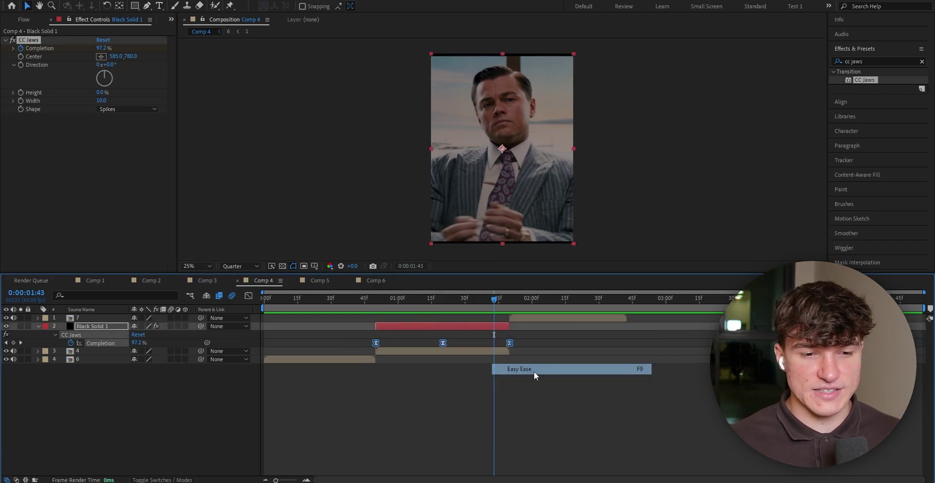
Shape the Completion curve into a wide U by stretching the middle keyframe's handles to both ends and shortening the outer keyframes' handles.
left_click(248, 296)
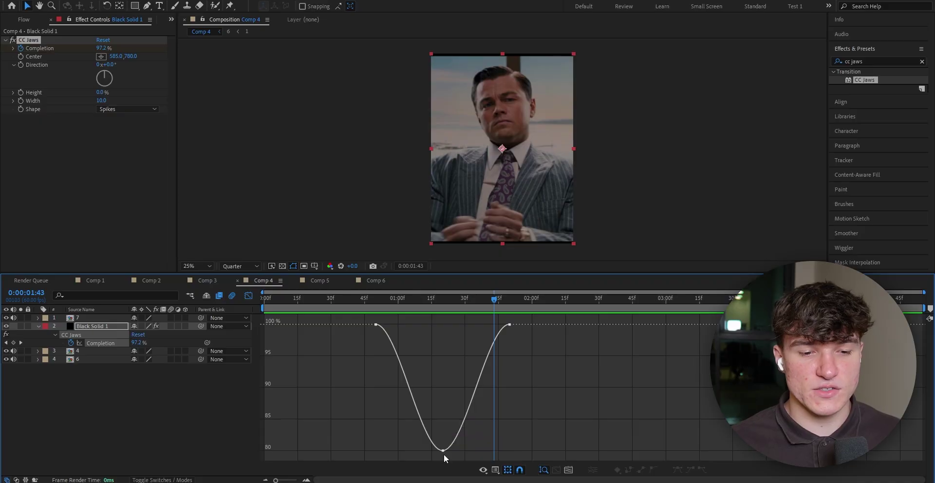
left_click(443, 451)
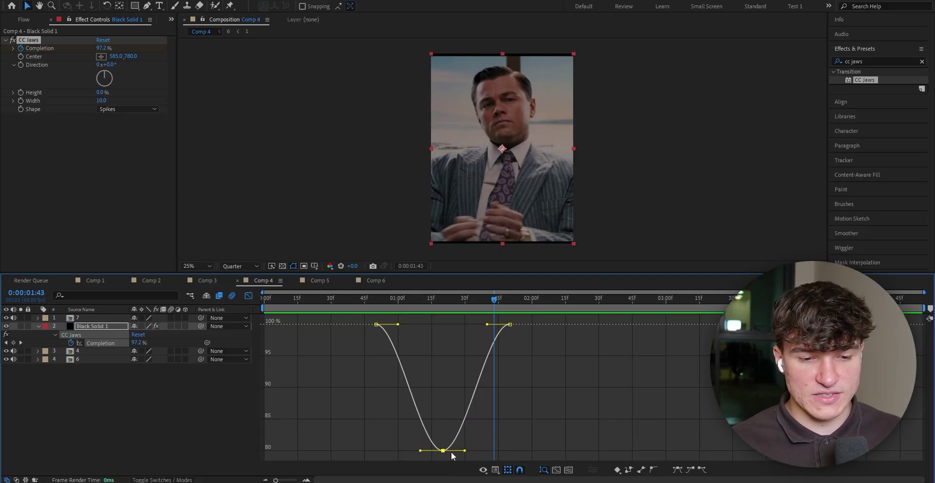
left_click_drag(421, 451, 373, 457)
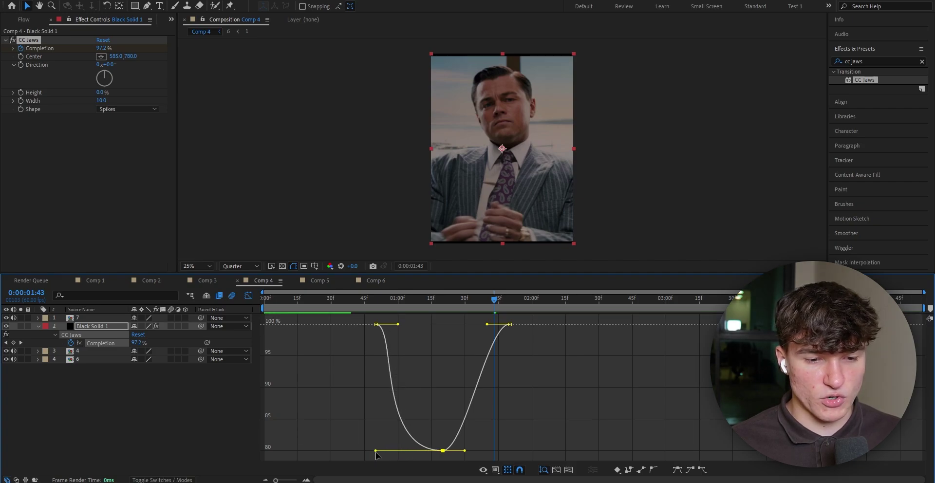
left_click_drag(465, 450, 511, 450)
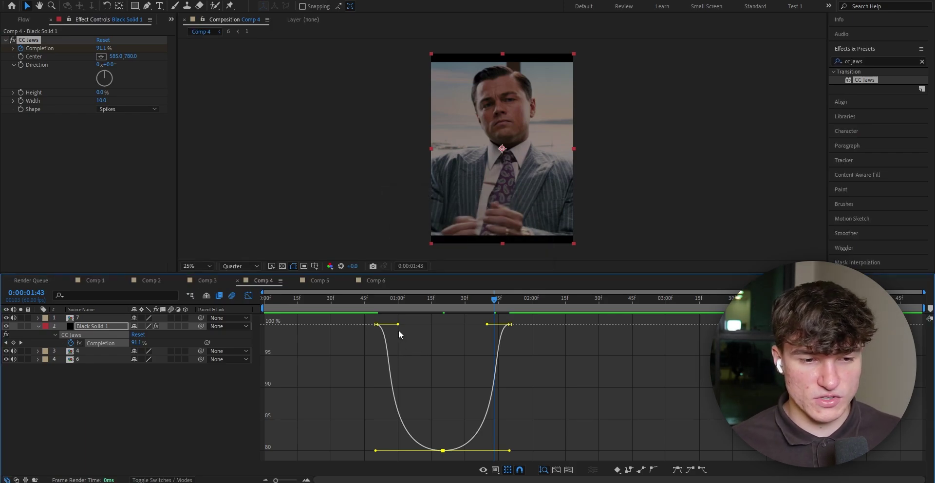
left_click_drag(398, 325, 377, 325)
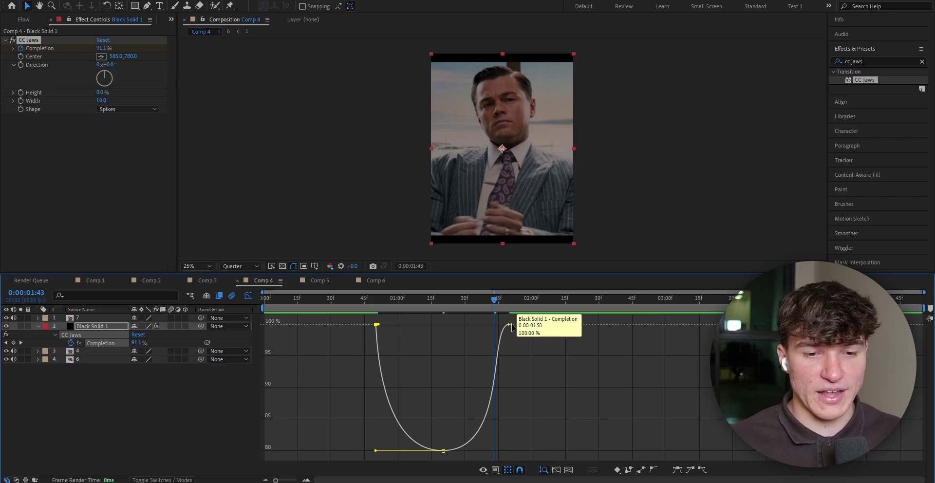
left_click(510, 325)
left_click_drag(488, 325, 505, 330)
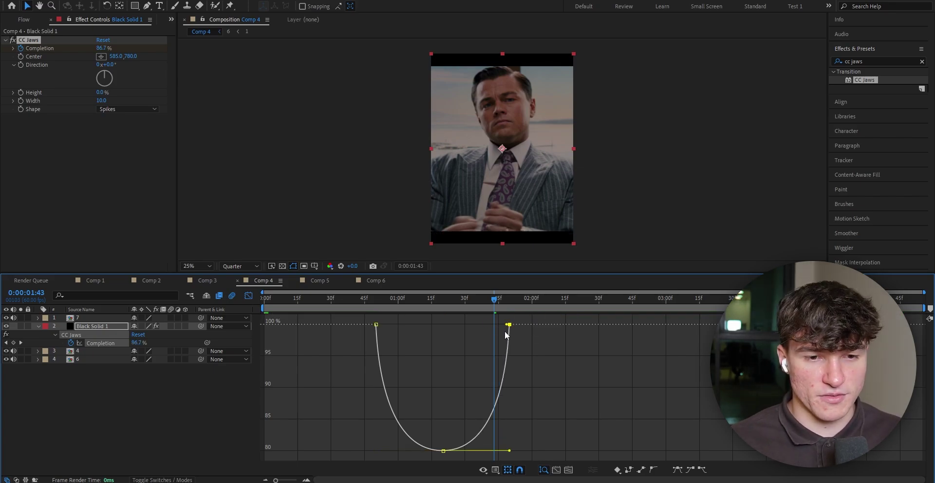
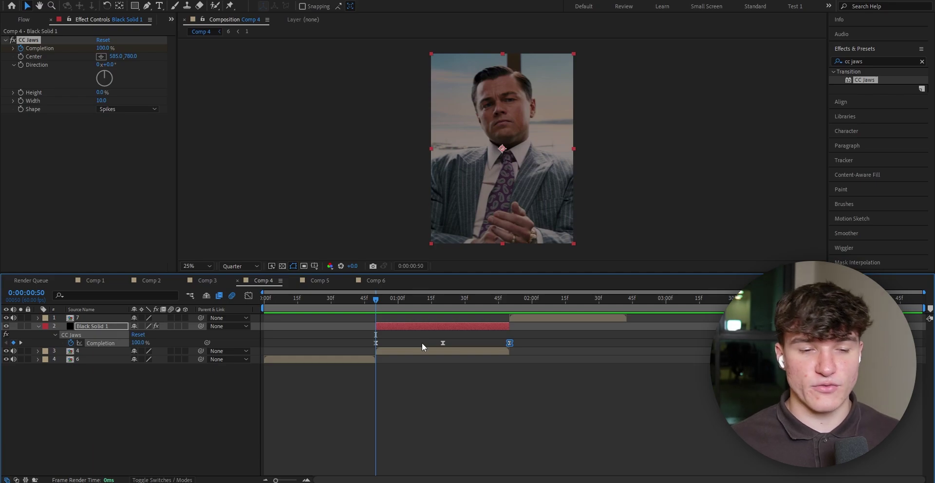
Reveal the Scale property of clip 4 and add a 100% Scale keyframe at its start, 0:00:00:50.
left_click(420, 343)
left_click(418, 350)
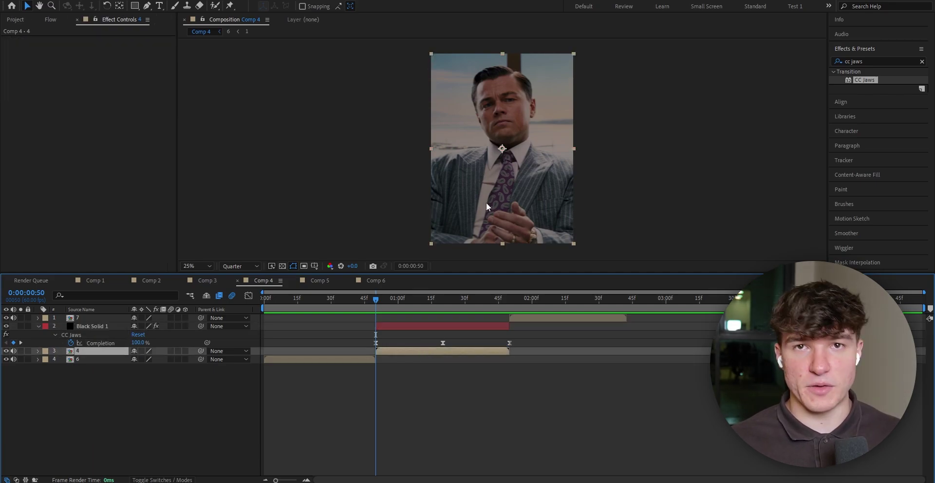
key("w")
key("s")
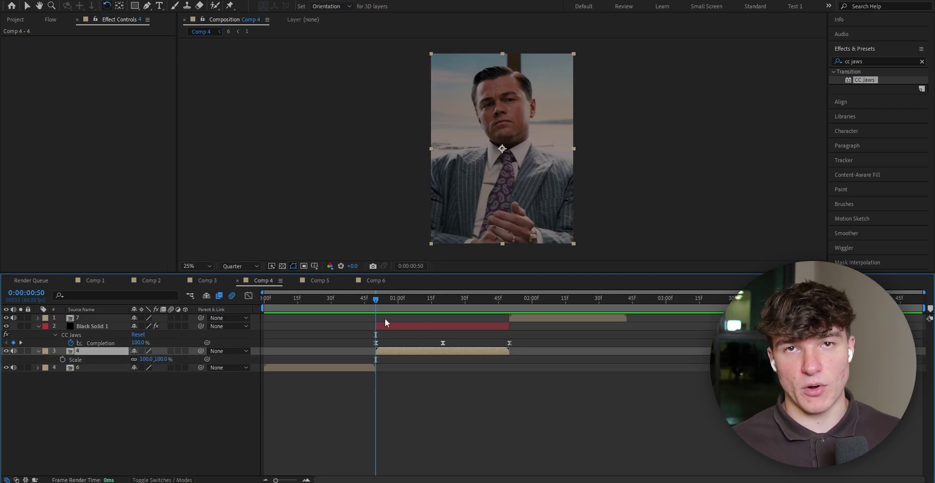
left_click(63, 360)
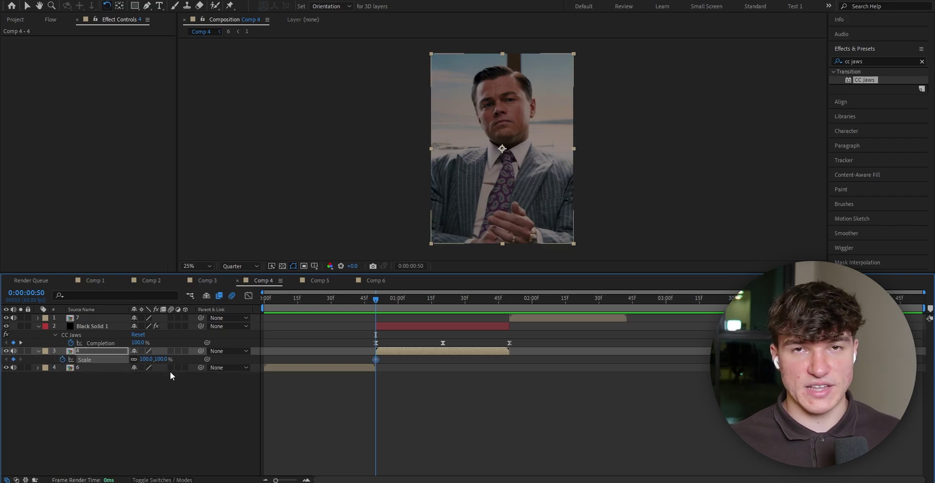
Add Scale keyframes to clip 4 of 115% at 0:00:01:20 and 100% at 0:00:01:50.
left_click(443, 298)
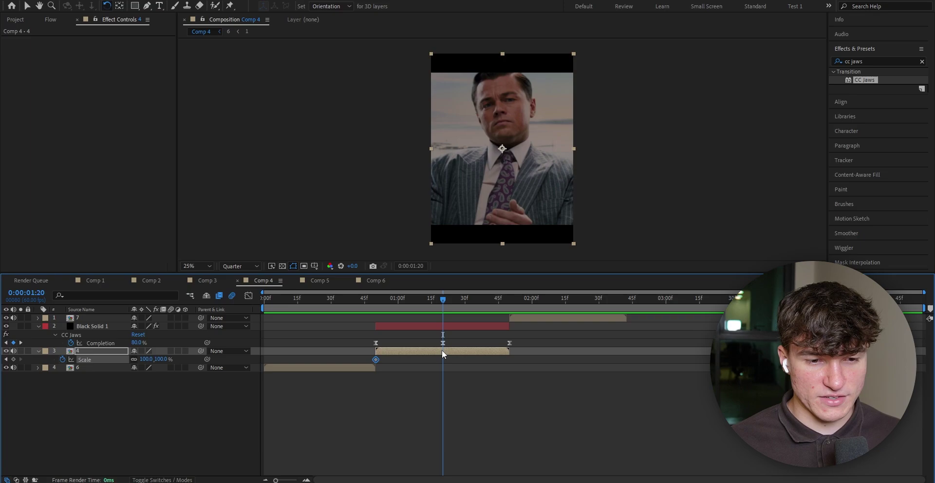
left_click(267, 380)
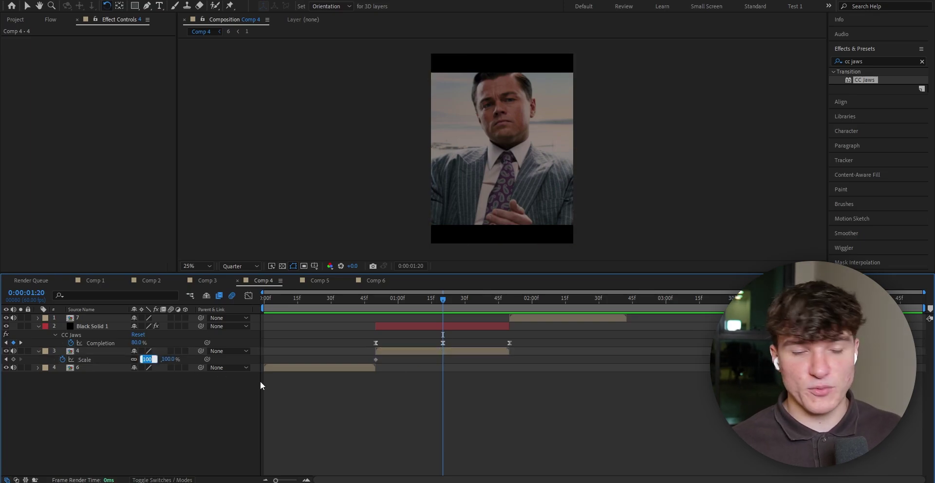
type("115")
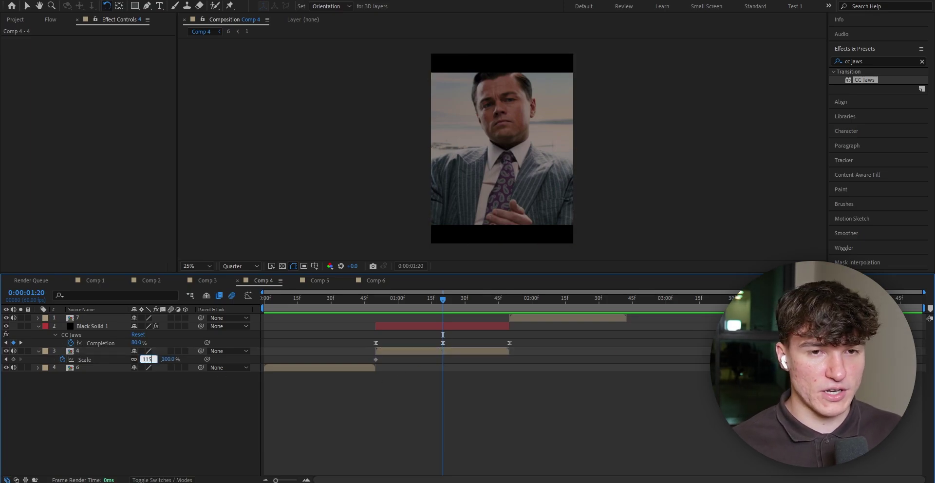
key("Return")
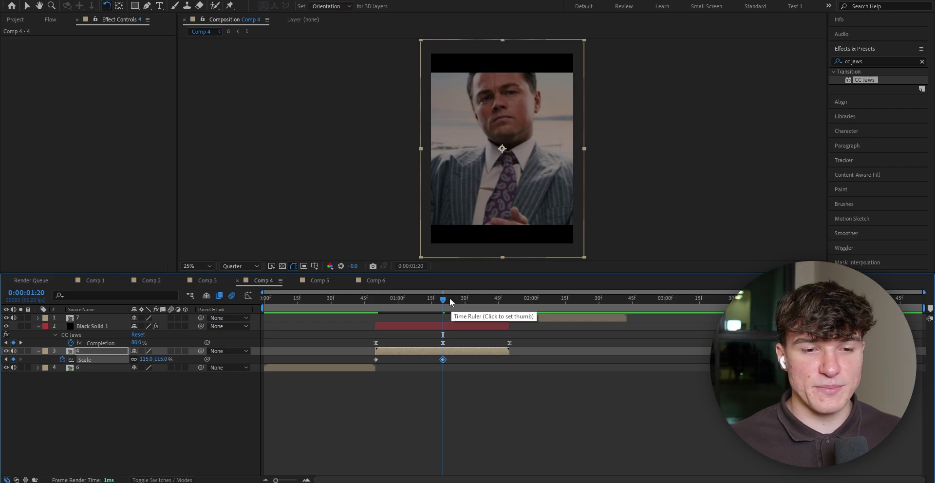
left_click(510, 302)
left_click(147, 359)
type("100")
key("Return")
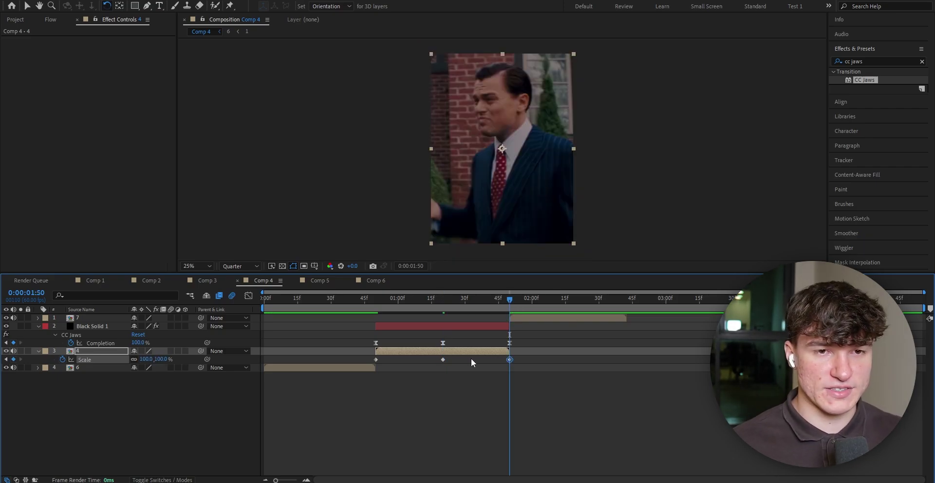
Apply Easy Ease to all three Scale keyframes of clip 4.
left_click(516, 359)
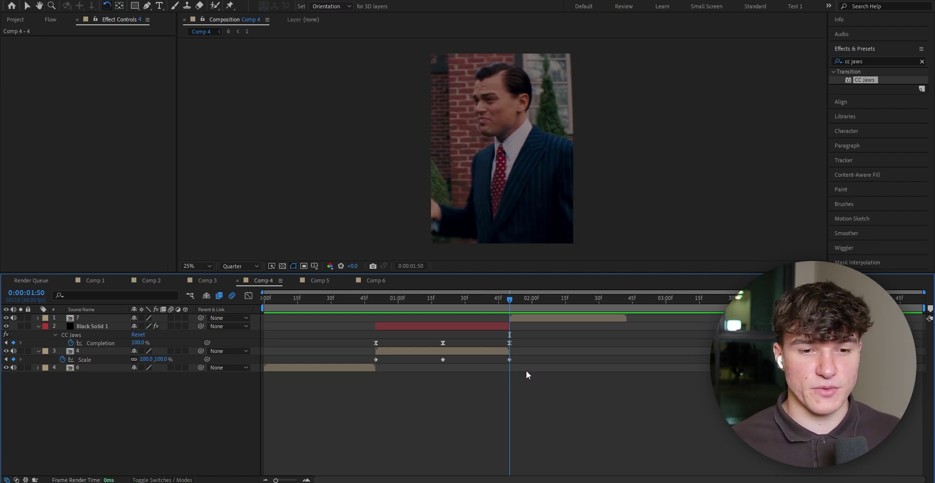
left_click_drag(527, 372, 366, 357)
right_click(376, 361)
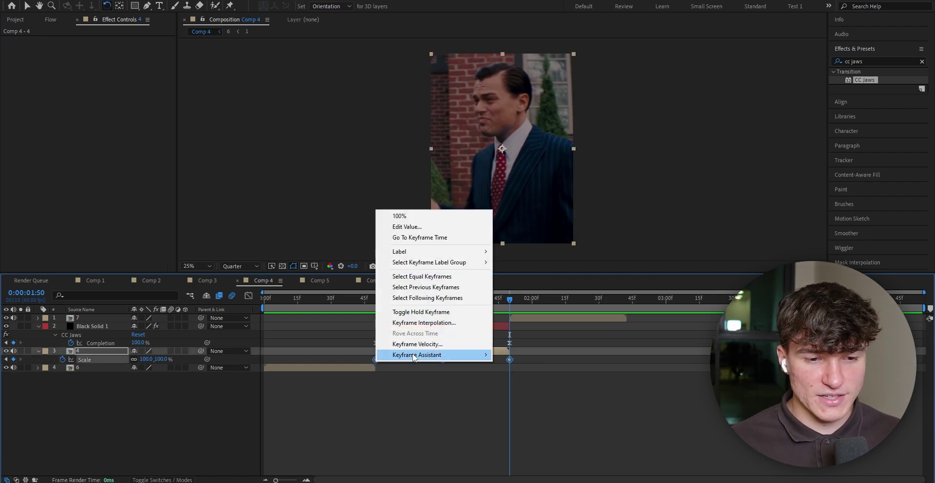
mouse_move(415, 358)
left_click(535, 385)
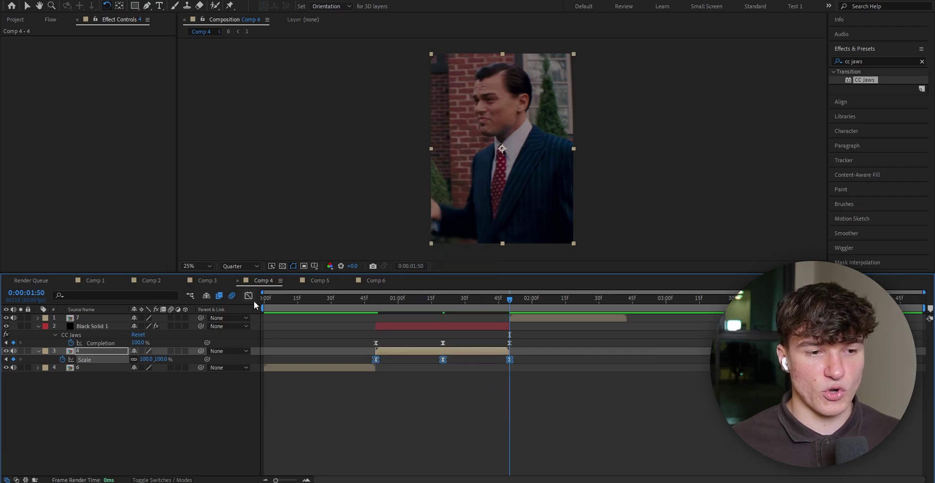
Shape clip 4's Scale curve into a wide arch by stretching the middle keyframe's handles to both ends and shortening the outer keyframes' handles.
left_click(249, 295)
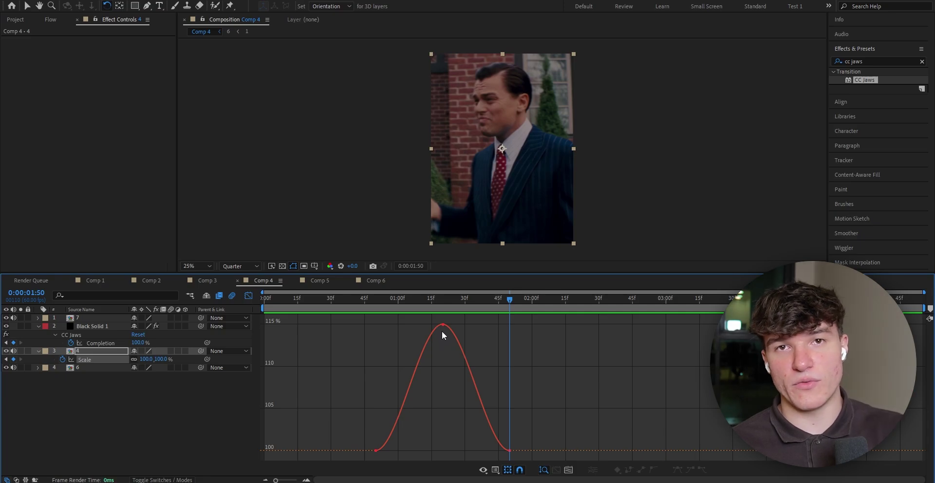
mouse_move(444, 326)
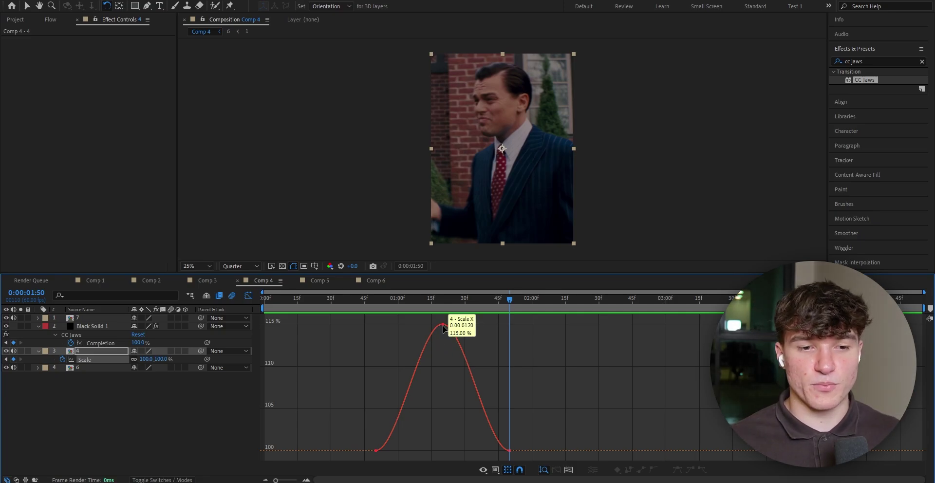
double_click(424, 330)
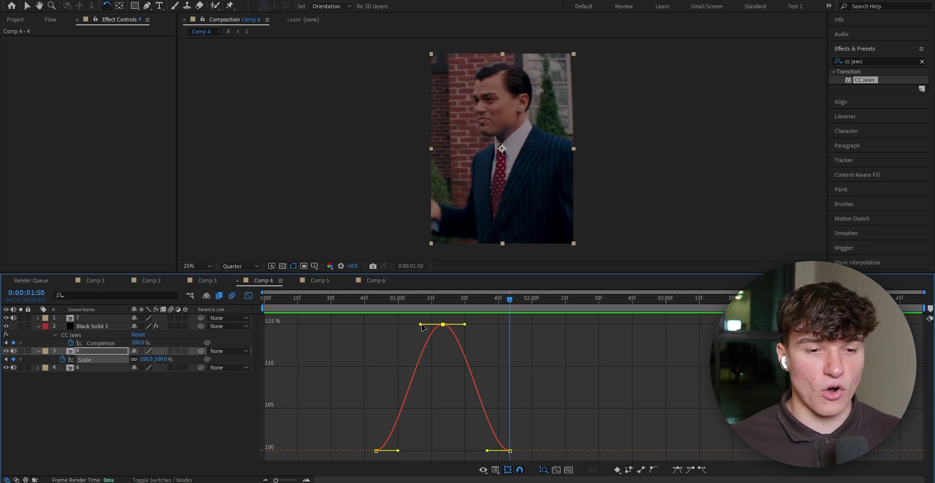
left_click_drag(420, 325, 375, 324)
left_click_drag(465, 324, 509, 325)
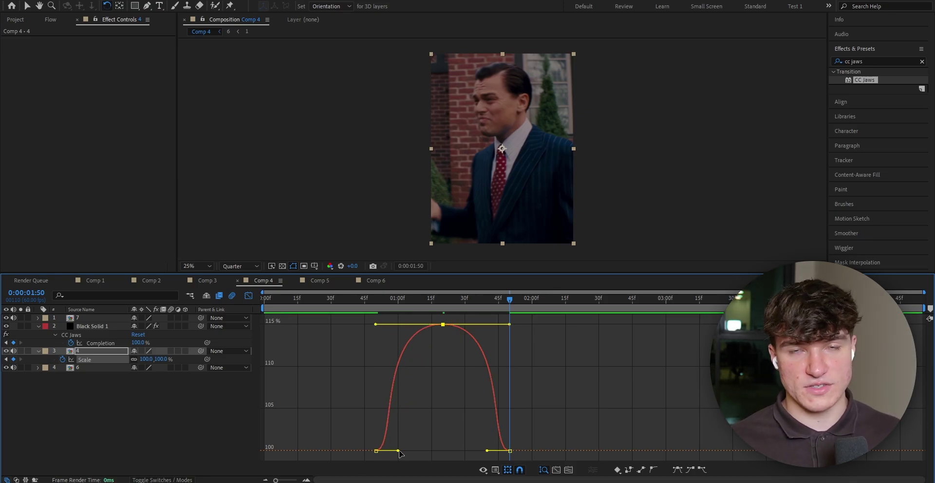
left_click_drag(399, 452, 377, 451)
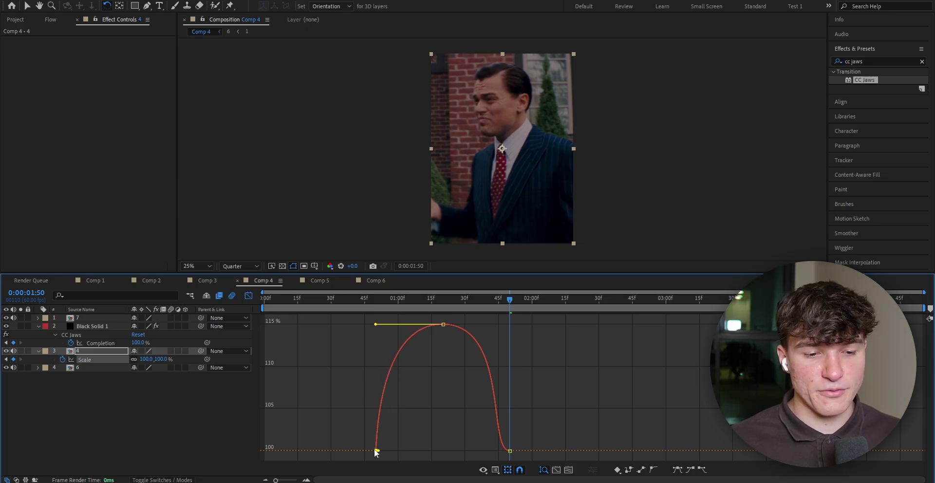
left_click(510, 451)
left_click_drag(487, 451, 509, 451)
key("Home")
left_click(249, 295)
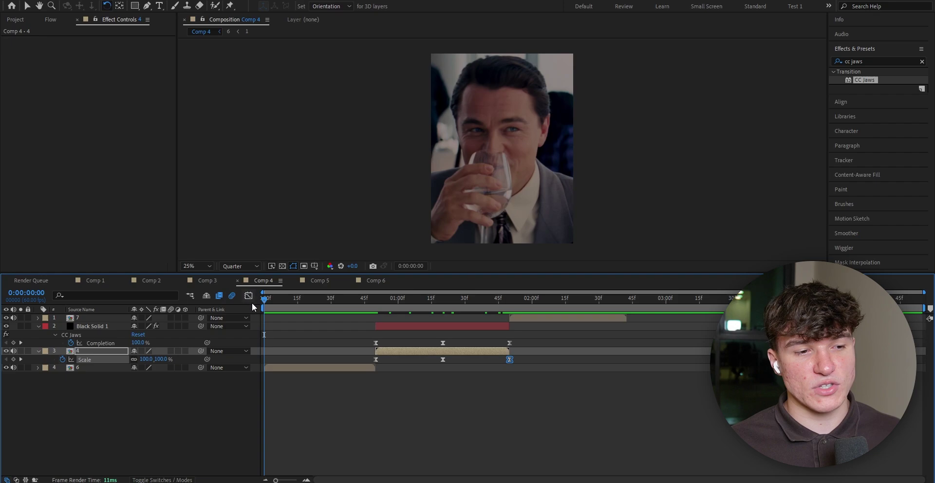
Enable motion blur on the black solid and clip 4, and preview the composition from the start.
left_click(383, 397)
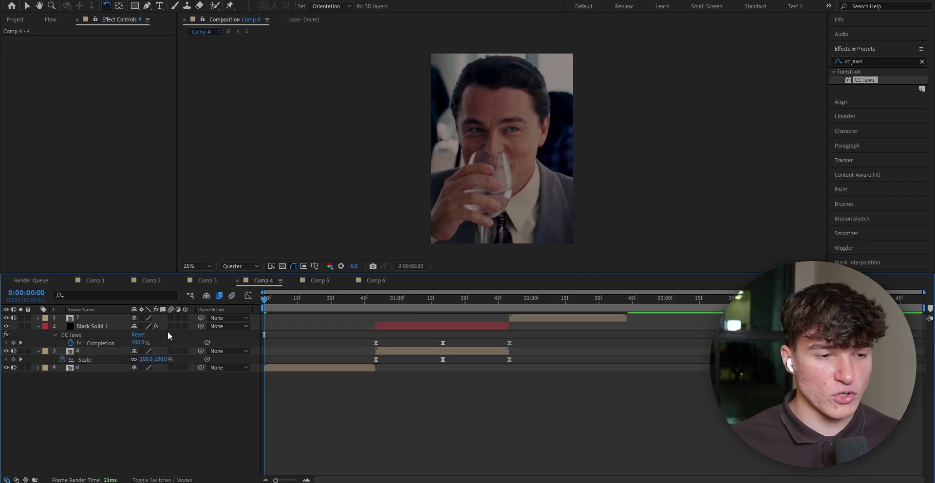
left_click(170, 326)
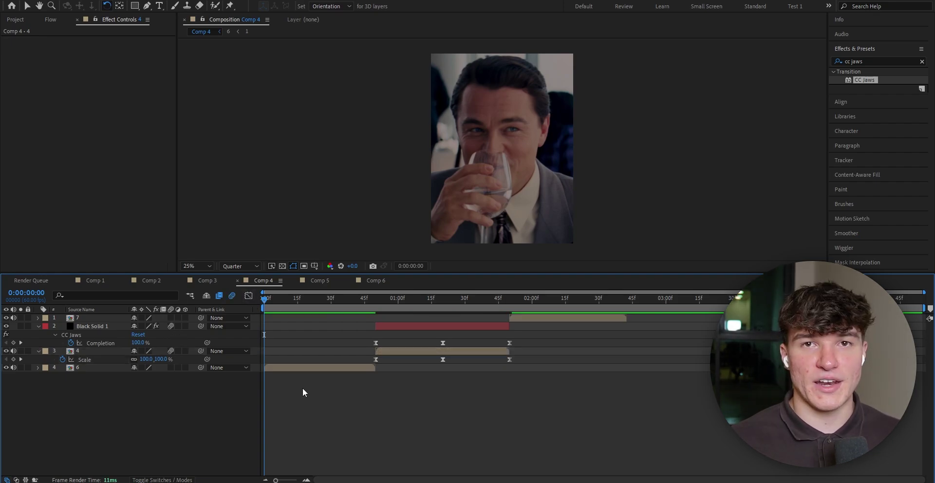
key("space")
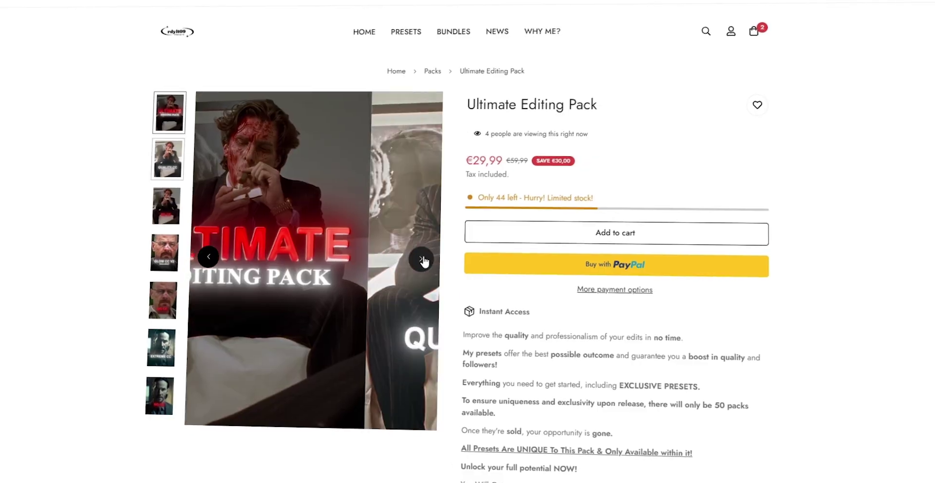
Browse the product images of the Ultimate Editing Pack on the preset shop's web page.
left_click(414, 258)
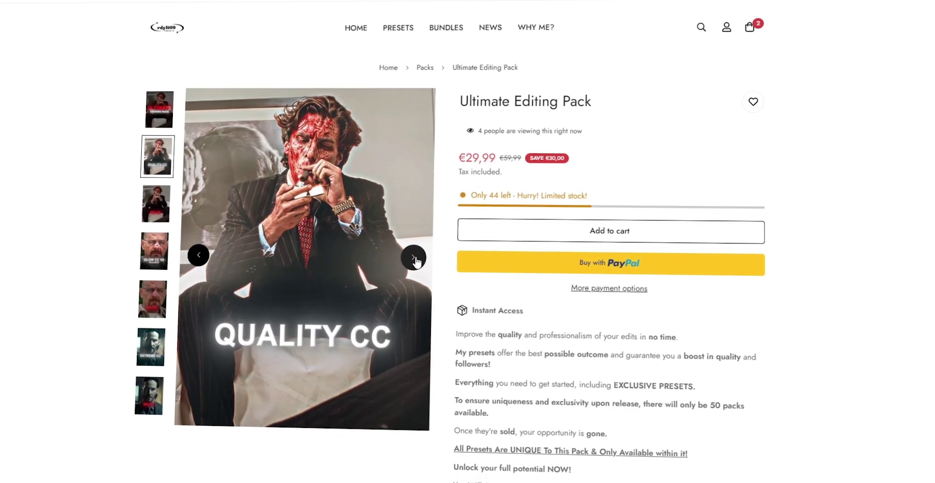
left_click(414, 258)
left_click(414, 258)
left_click(414, 258)
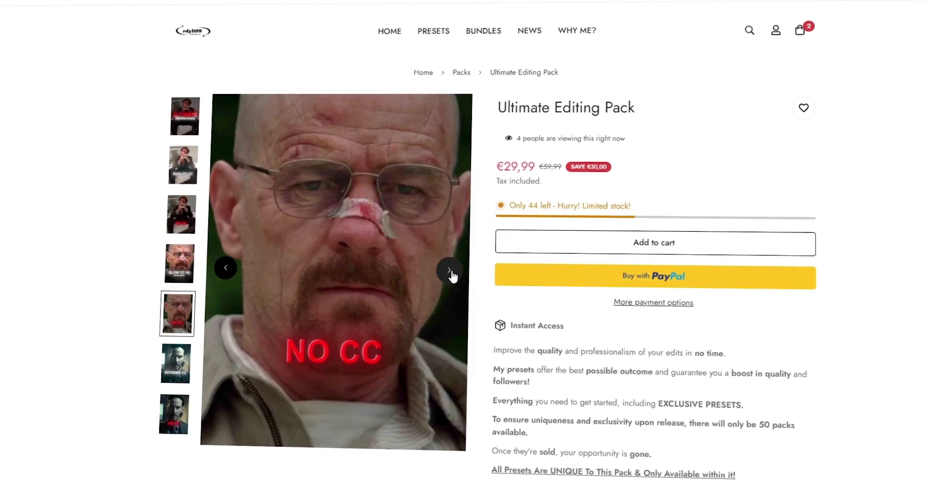
left_click(450, 271)
left_click(448, 271)
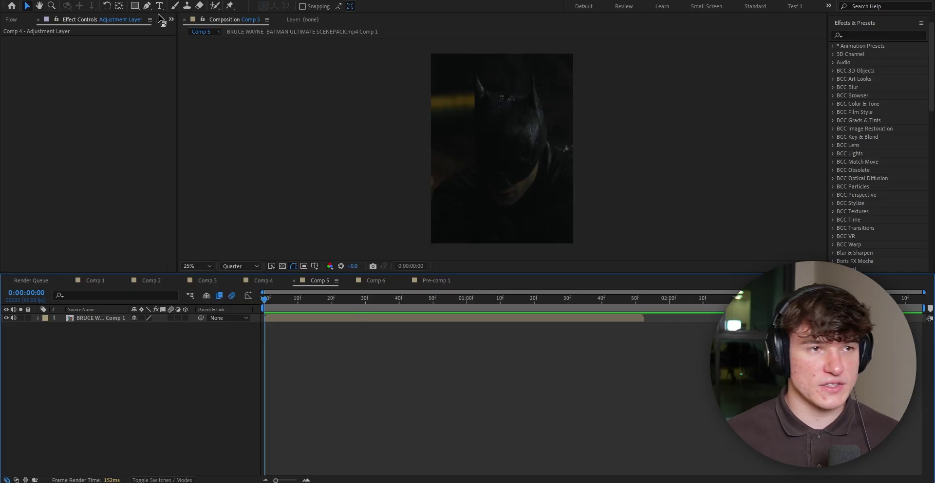
Add a text layer reading "I'M" over the clip in Comp 5 and centre it horizontally in the composition.
left_click(159, 6)
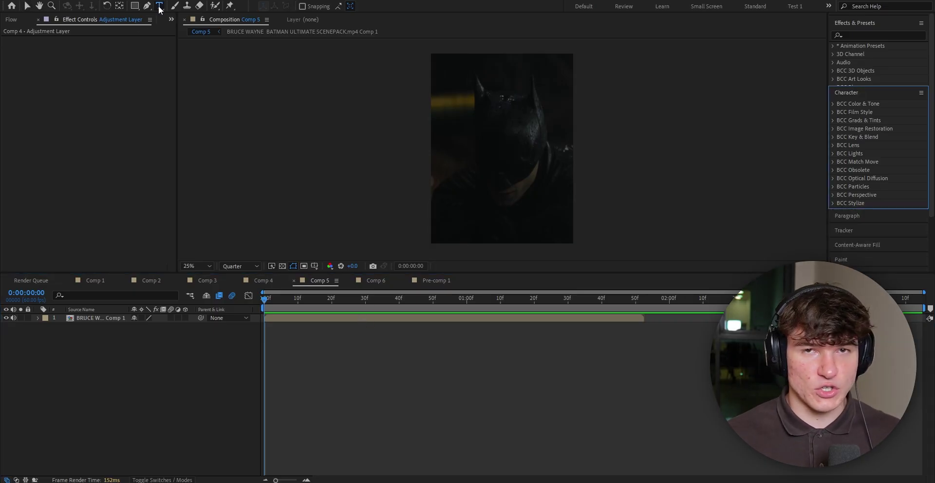
left_click(475, 180)
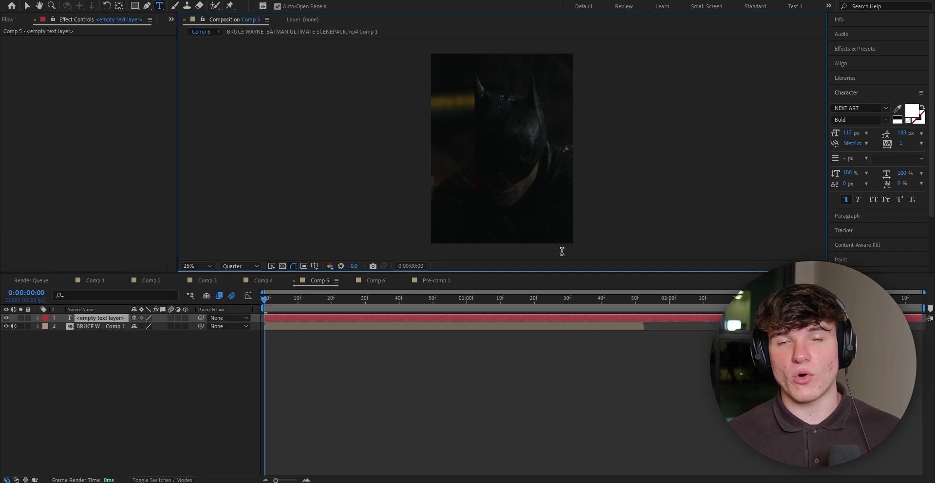
type("I'M")
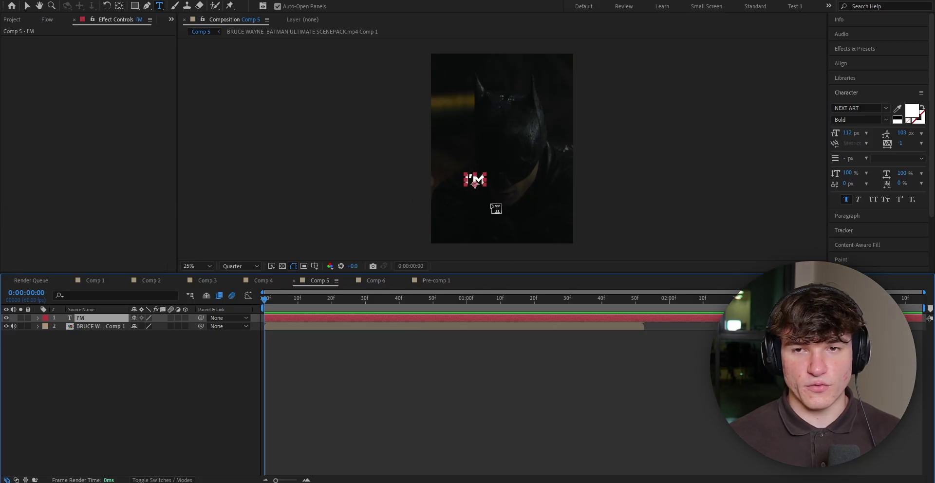
key("v")
left_click(842, 64)
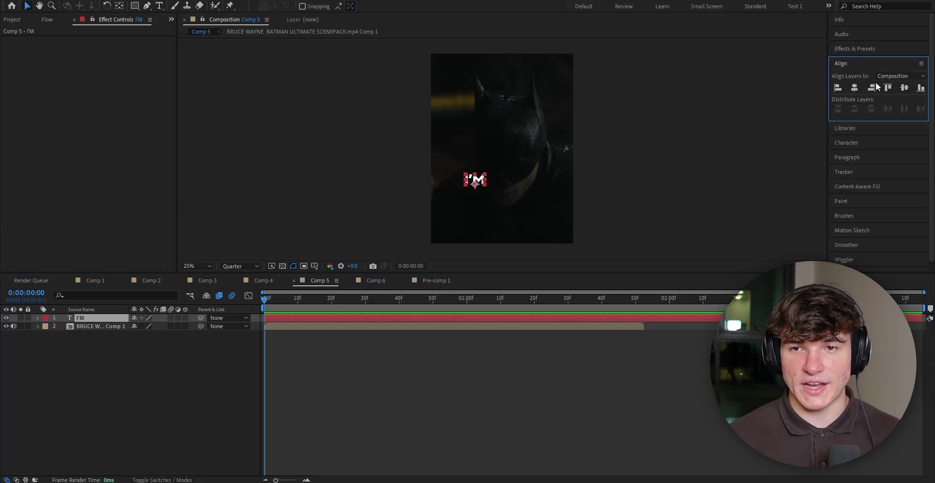
left_click(854, 87)
Slightly reduce the font size of the "I'M" text.
double_click(499, 317)
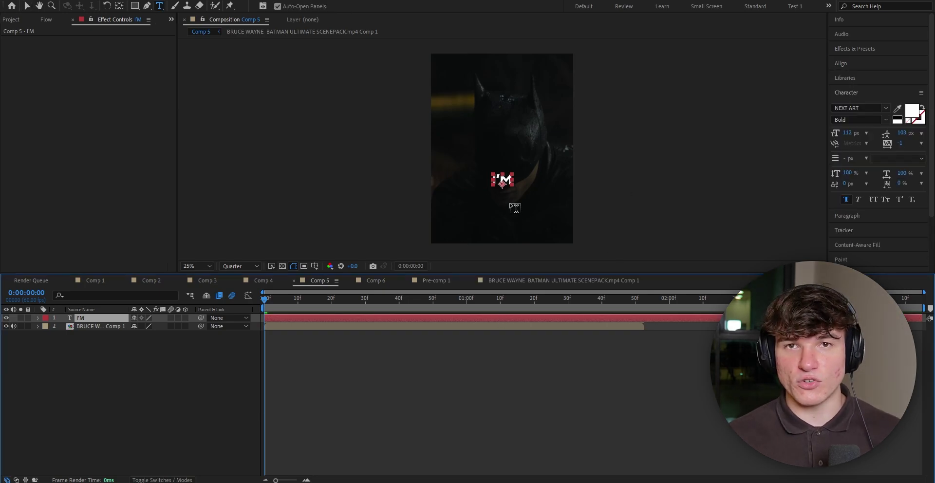
left_click_drag(513, 180, 491, 180)
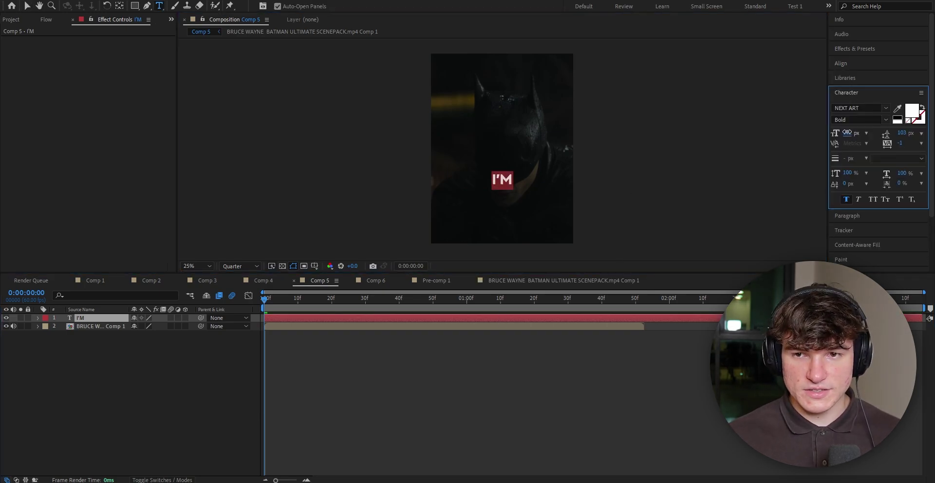
left_click_drag(848, 133, 831, 133)
Apply the Deep Glow effect to the "I'M" text layer and set its Exposure to 0.2.
left_click(450, 326)
left_click(855, 49)
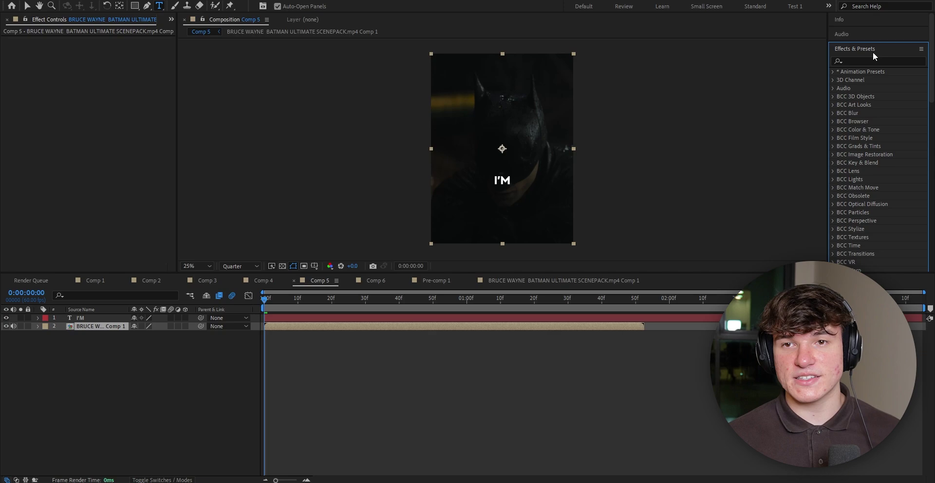
left_click(872, 61)
type("deep glow")
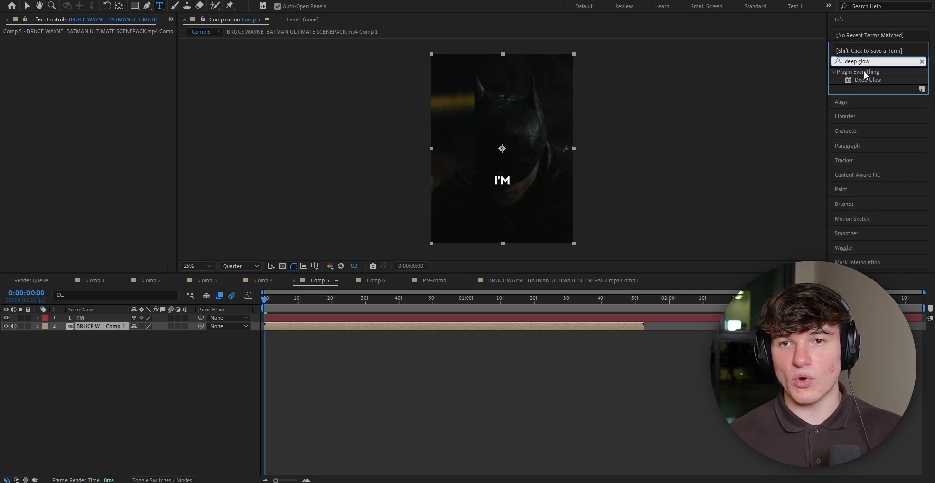
left_click_drag(867, 79, 405, 317)
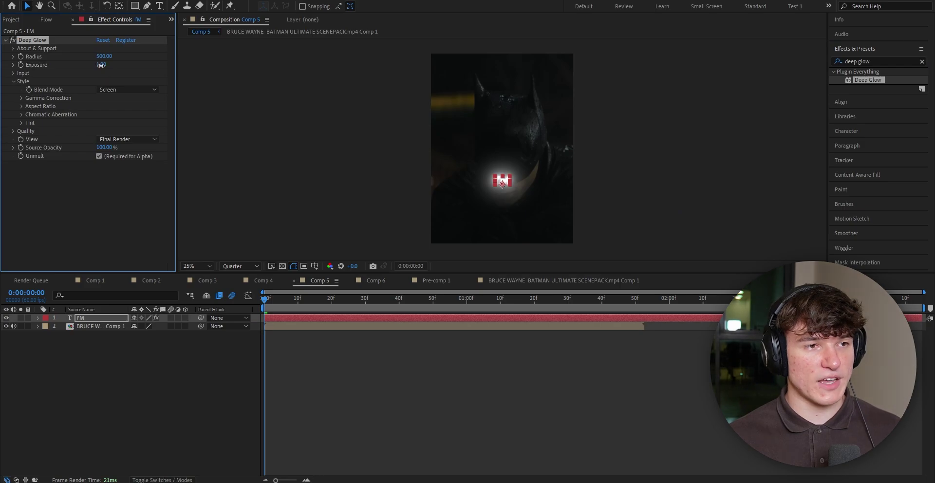
left_click(104, 65)
type("0.2")
key("Return")
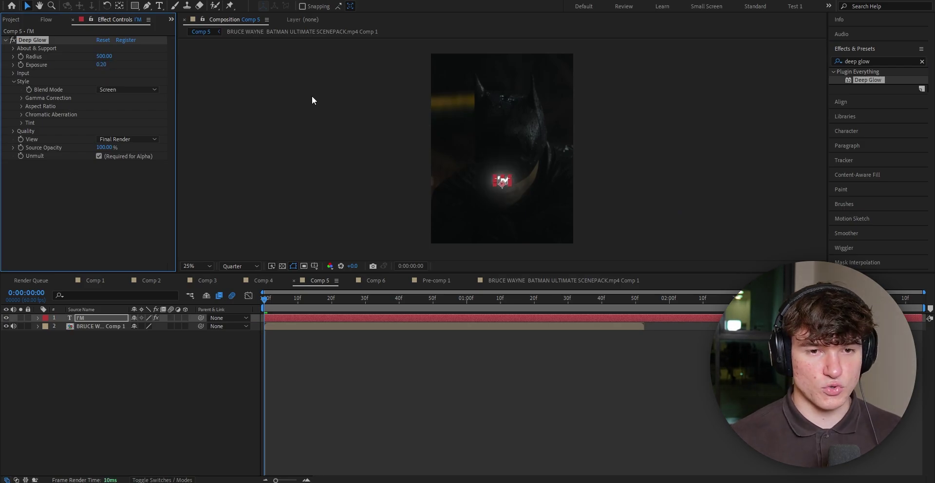
Apply the Perspective Drop Shadow effect to the "I'M" text layer and raise its Opacity to 100%.
left_click(858, 61)
type("drop s")
left_click_drag(880, 130, 377, 318)
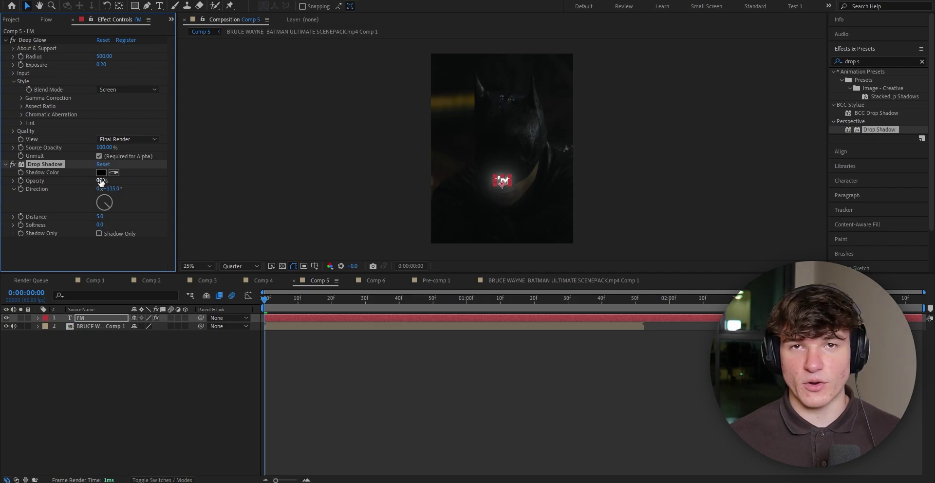
left_click_drag(101, 183, 240, 172)
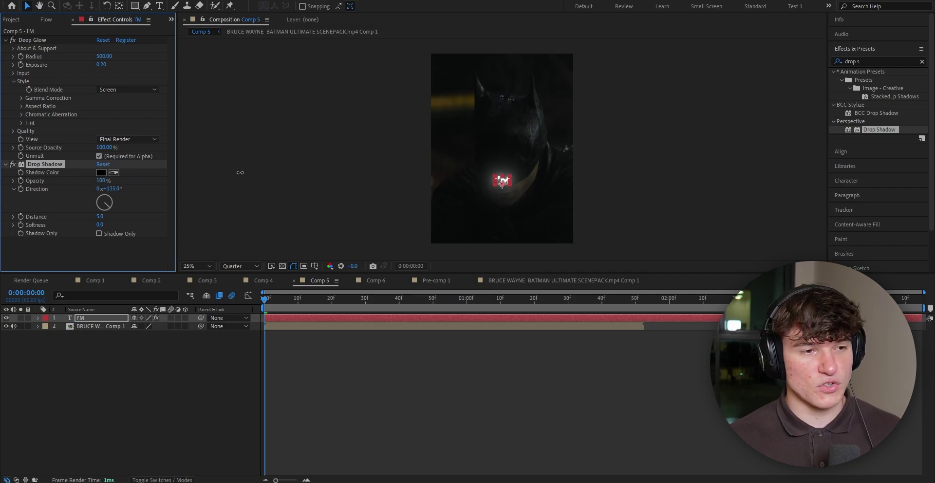
Set the Drop Shadow Softness to 50 and trim the "I'M" text layer so it starts at frame 27.
left_click(100, 225)
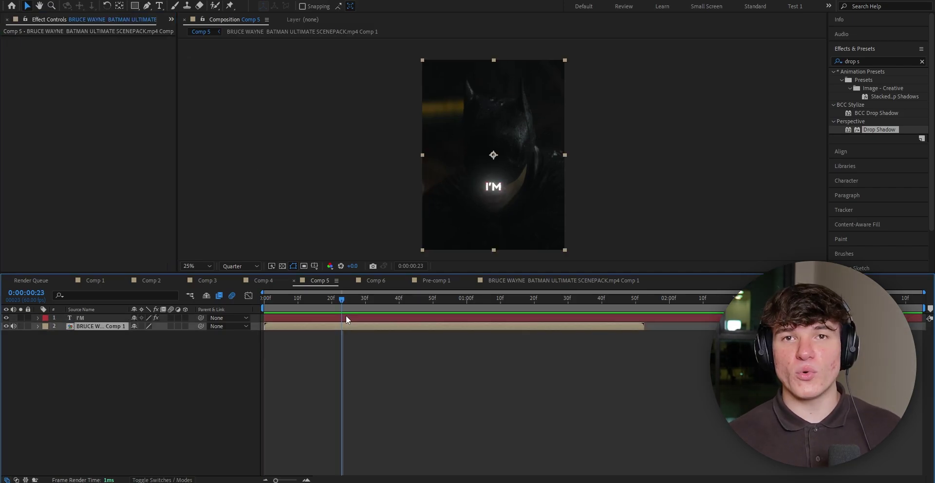
left_click_drag(343, 296, 357, 299)
left_click(375, 318)
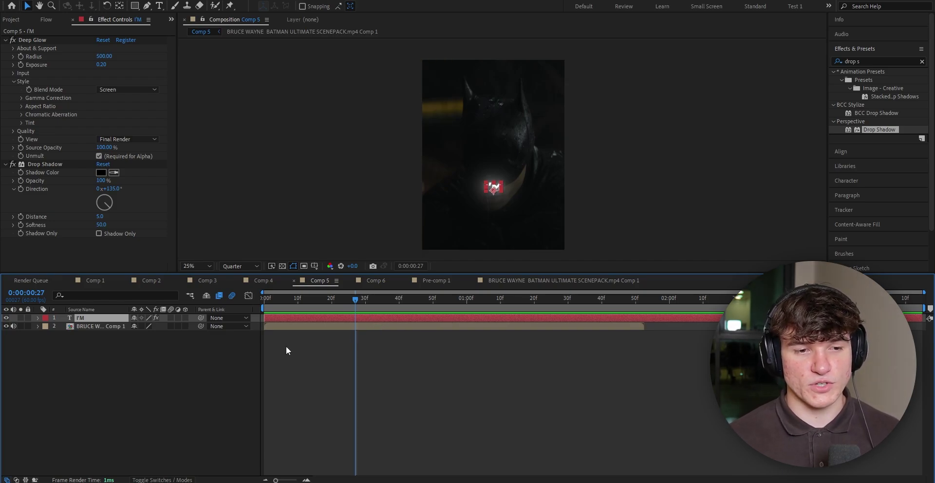
key("ctrl+shift+d")
left_click(320, 325)
key("Delete")
Using the clip's audio waveform, split the "I'M" text layer at frame 45 and change the second part's text to "vengeance".
key("l")
key("l")
left_click(413, 303)
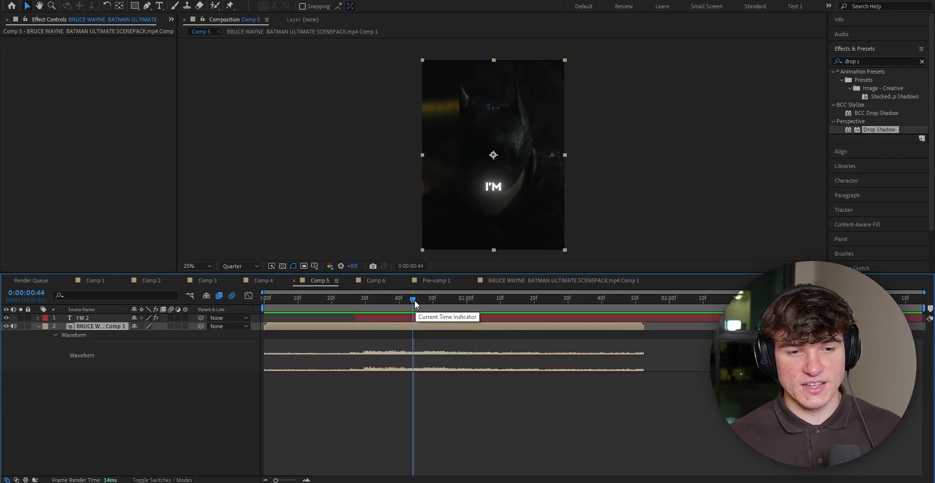
left_click_drag(415, 300, 417, 300)
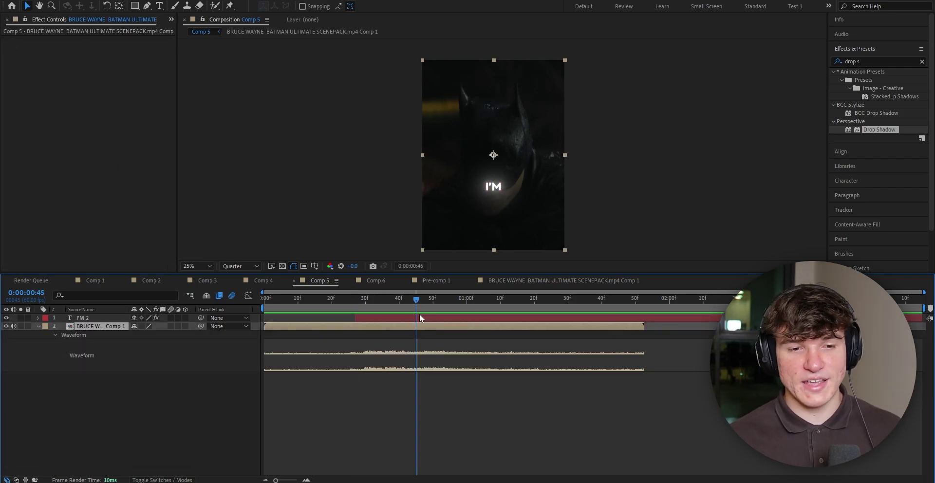
left_click(420, 314)
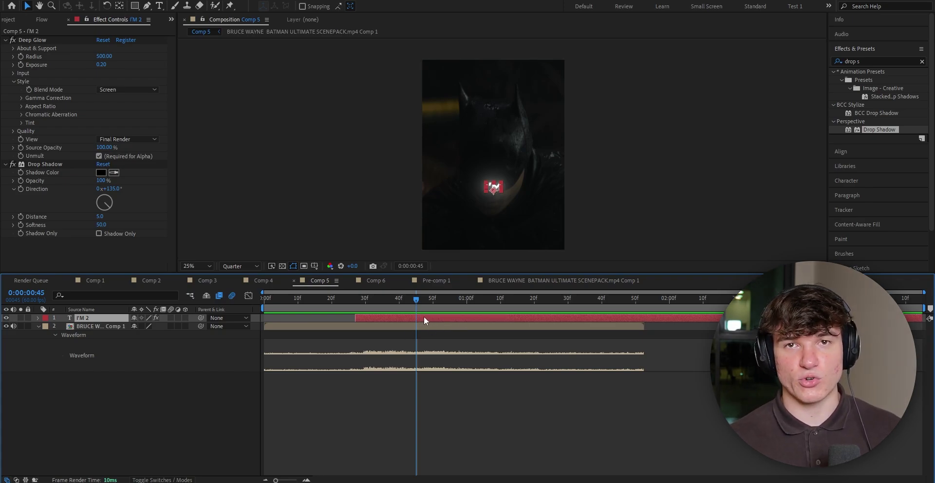
key("ctrl+shift+d")
double_click(496, 190)
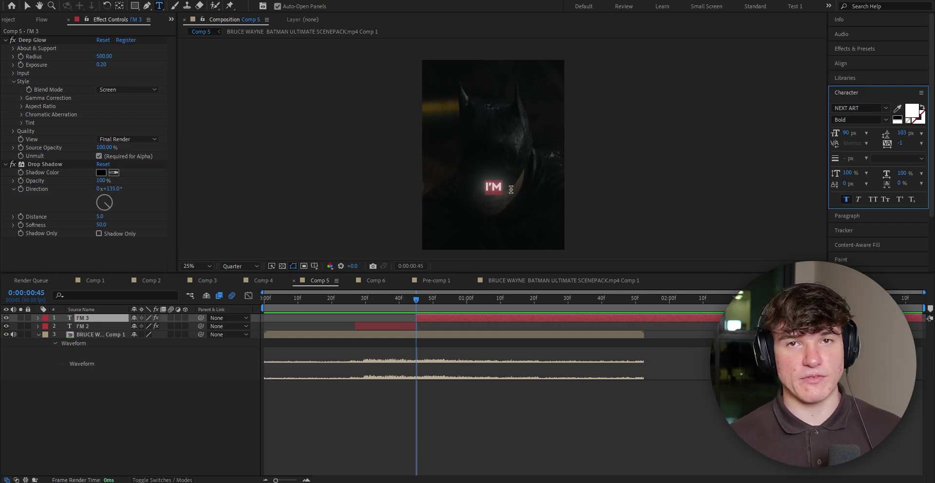
type("vengeance")
At frame 27, reveal the Scale property of the "I'M" text layer and unlink its proportions.
left_click(359, 300)
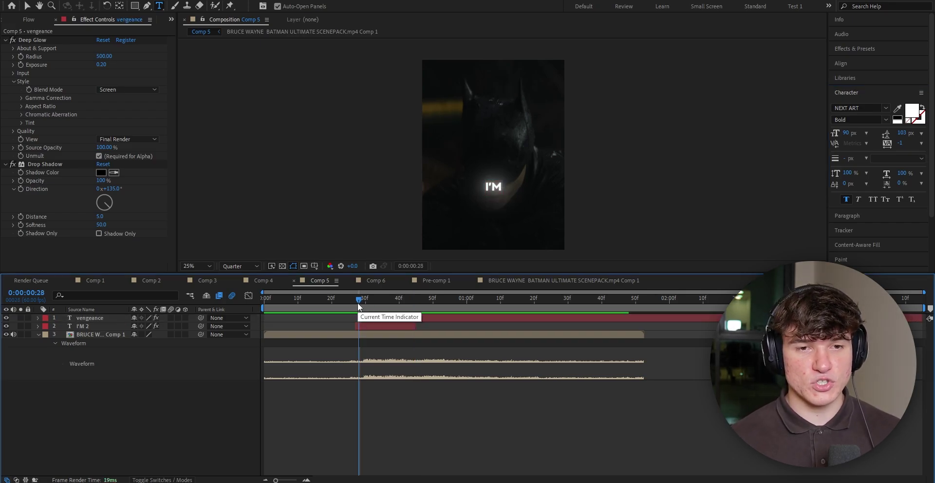
left_click(396, 336)
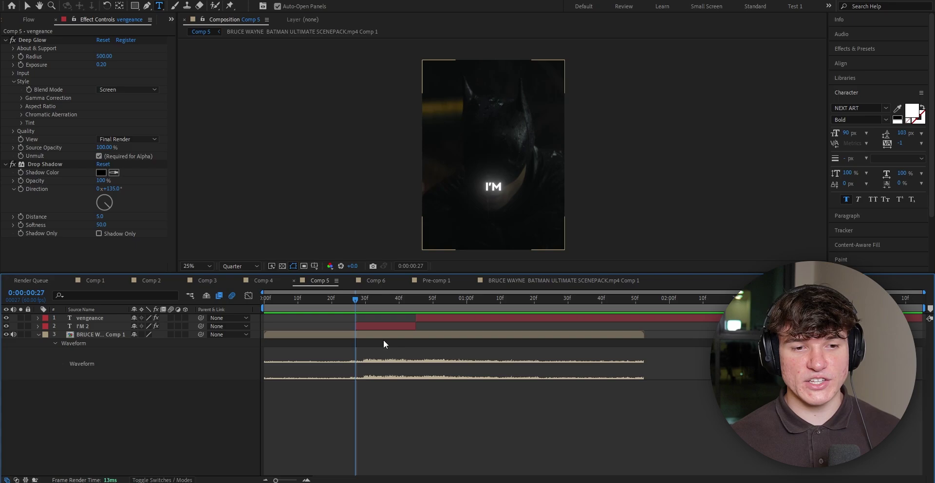
left_click(388, 327)
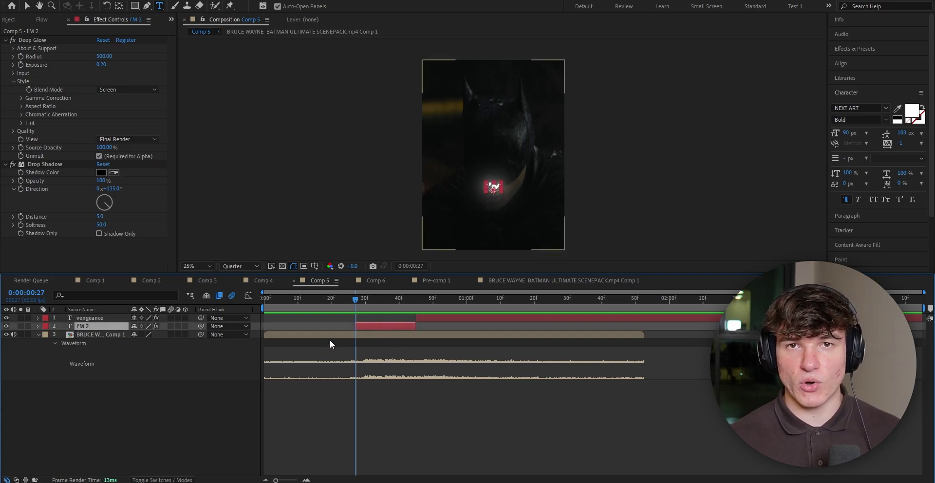
key("s")
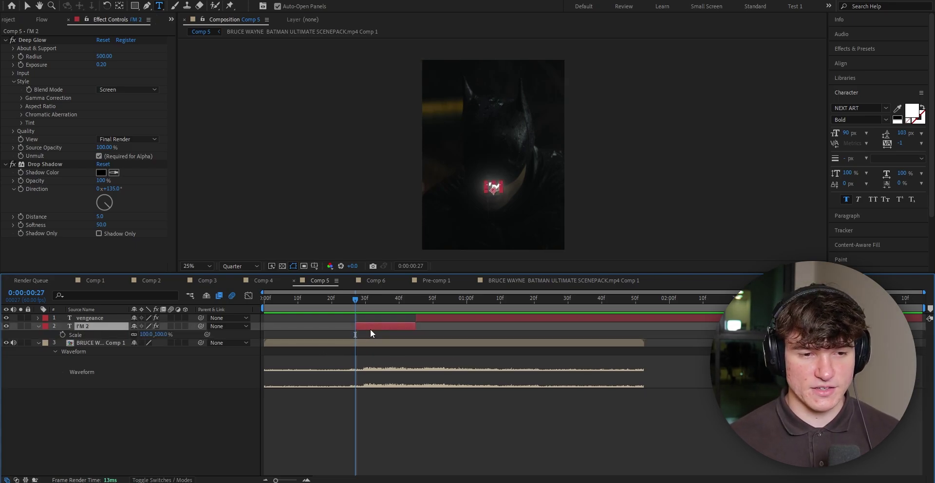
left_click_drag(276, 480, 294, 480)
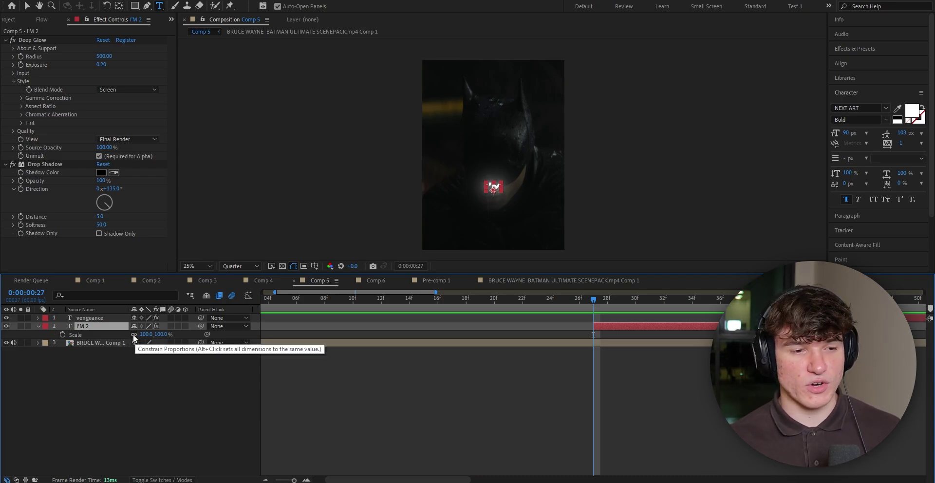
left_click(134, 335)
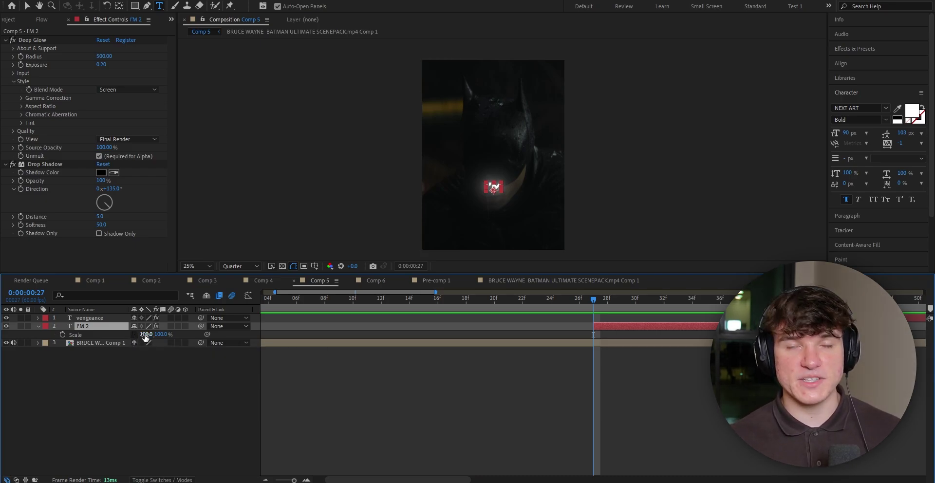
Enable Scale keyframing on the "I'M" layer at frame 27 with the horizontal scale at 262%.
left_click_drag(142, 338, 223, 329)
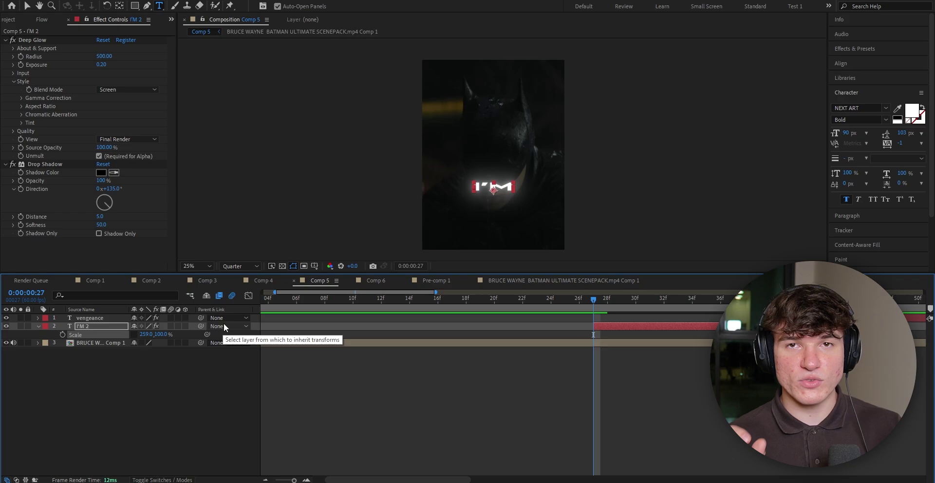
key("ctrl+z")
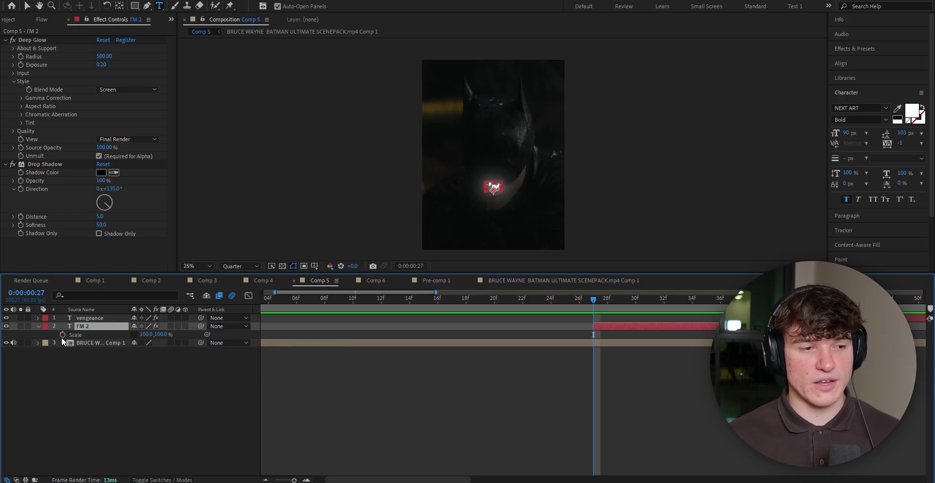
left_click(60, 332)
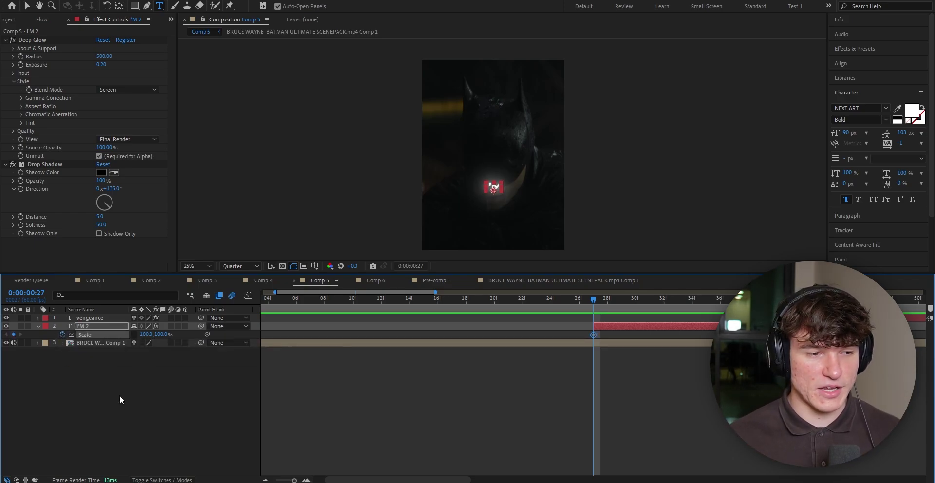
left_click(146, 335)
type("262")
key("Return")
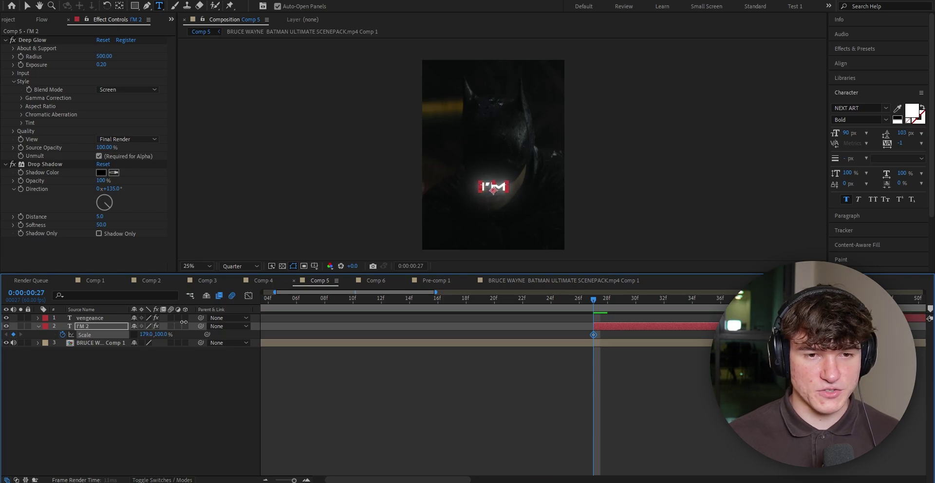
Add a Scale keyframe at frame 28 that returns the "I'M" text's horizontal scale to 100%.
left_click_drag(598, 300, 607, 297)
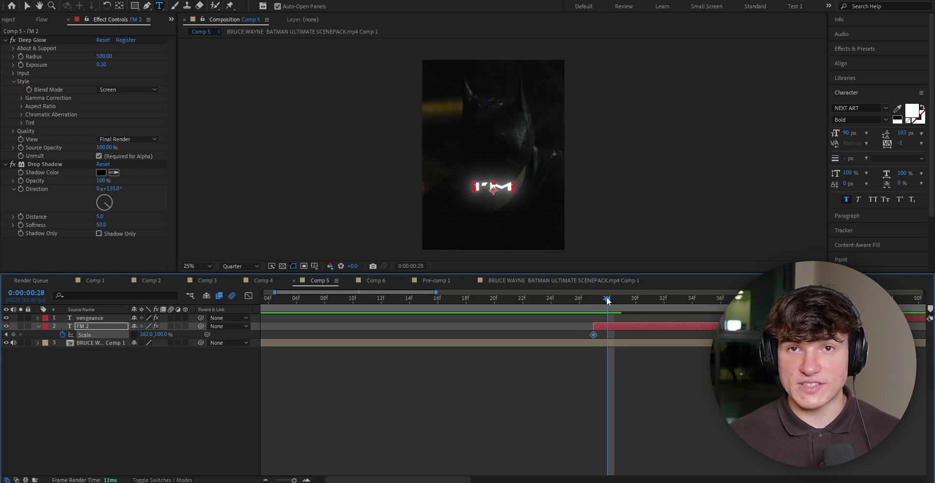
left_click(146, 335)
type("100")
key("Return")
Keyframe the "I'M" text's vertical scale at 236% on frame 29 and 100% on frame 30.
left_click_drag(612, 297, 618, 297)
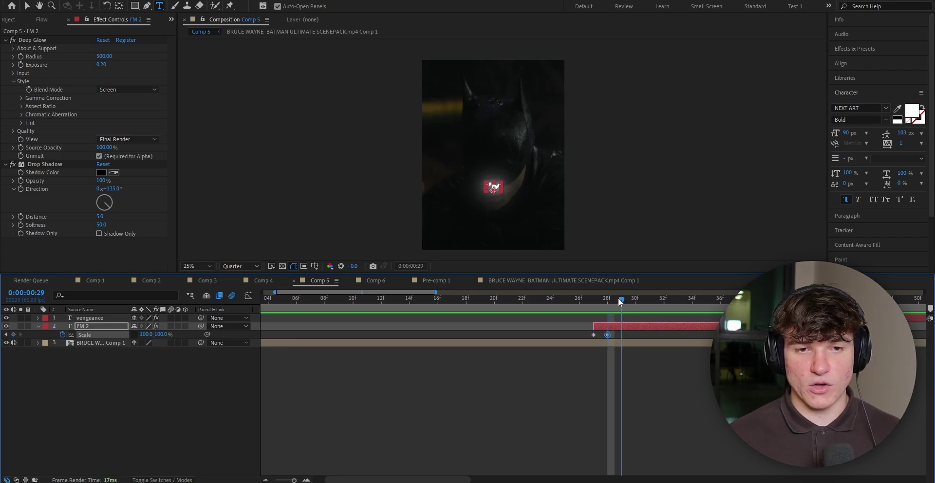
left_click_drag(162, 335, 219, 326)
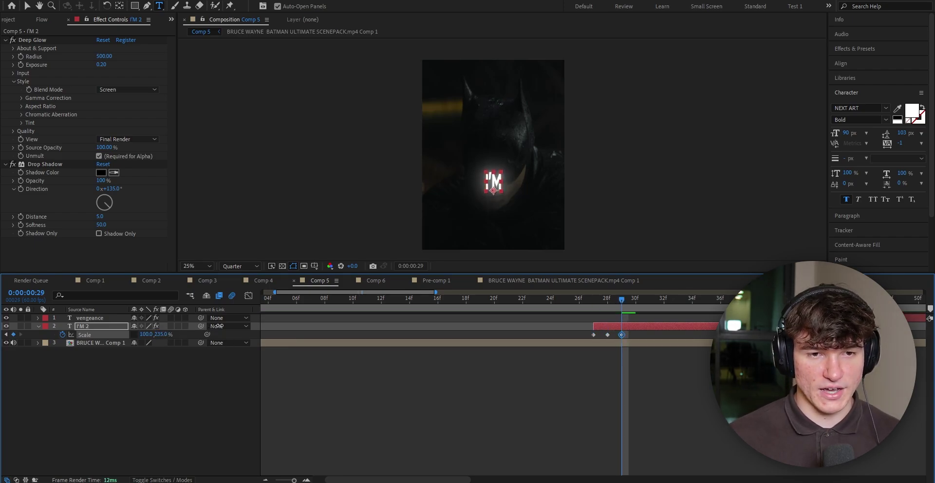
left_click(624, 298)
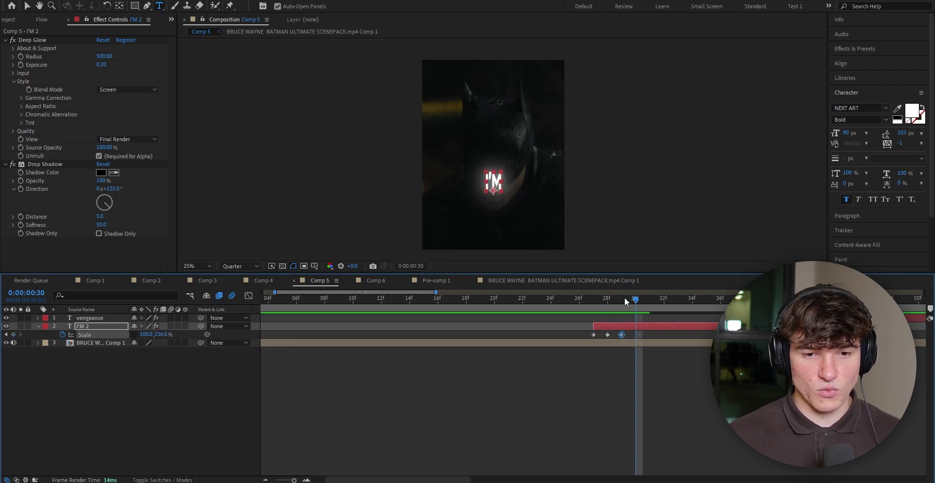
left_click(162, 335)
type("100")
key("Return")
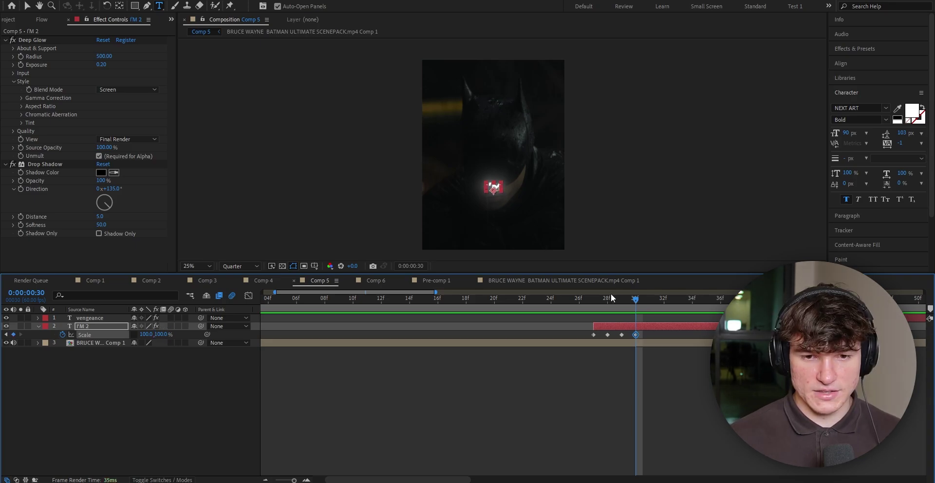
Link the Scale proportions, keyframe the "I'M" text at 160% on frame 31 and 100% on frame 32, and preview the animation.
left_click(643, 298)
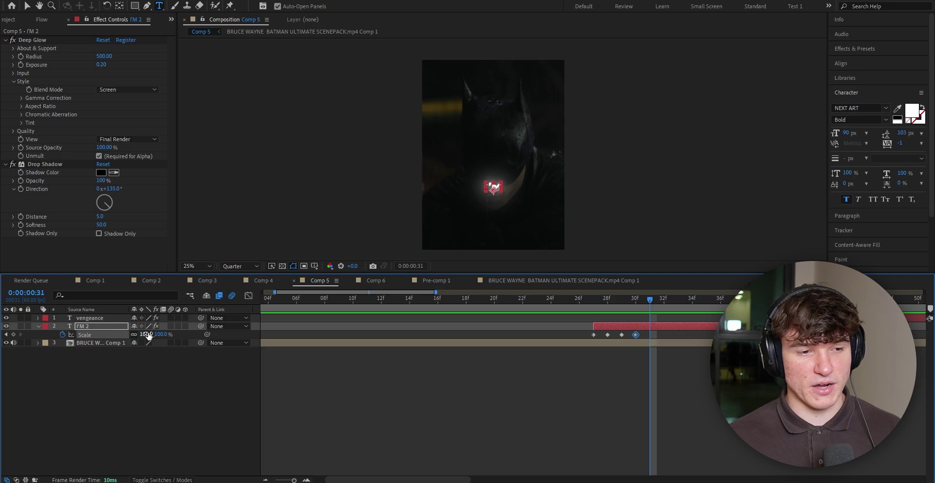
left_click_drag(147, 335, 156, 335)
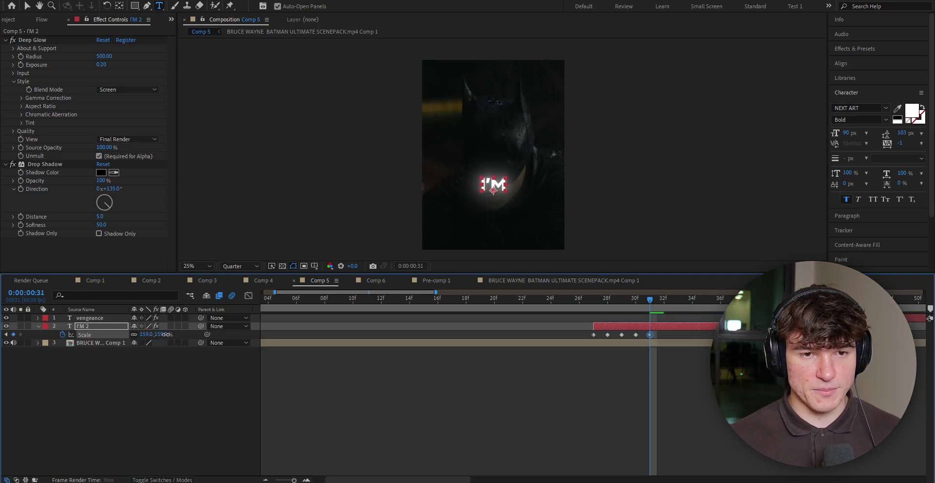
left_click(662, 300)
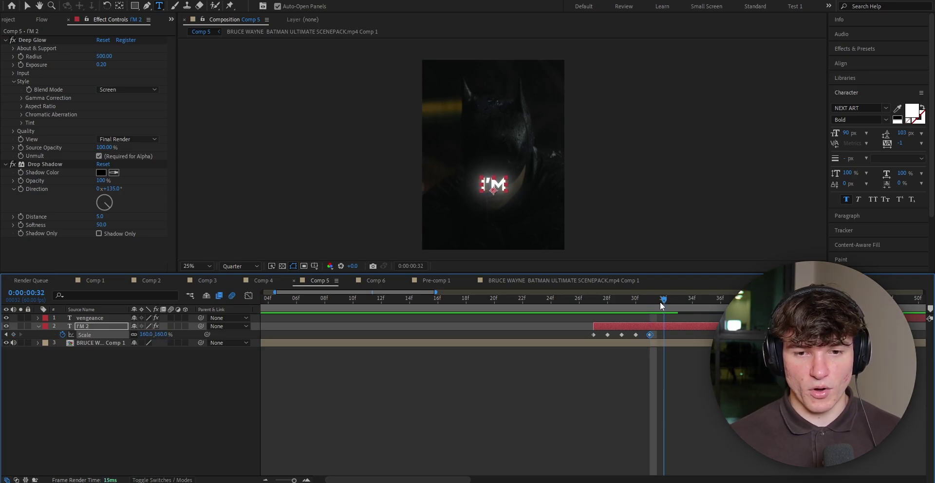
left_click(146, 335)
type("100")
key("Return")
left_click(508, 409)
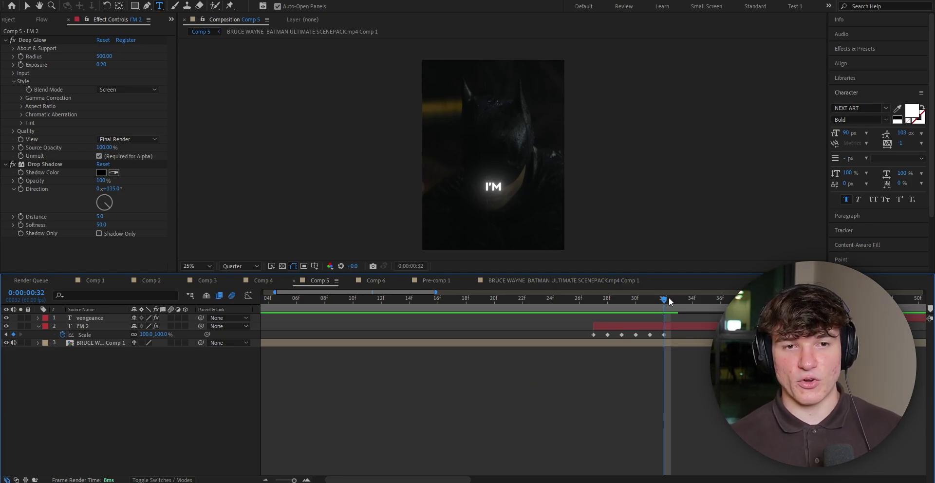
left_click_drag(664, 303, 528, 307)
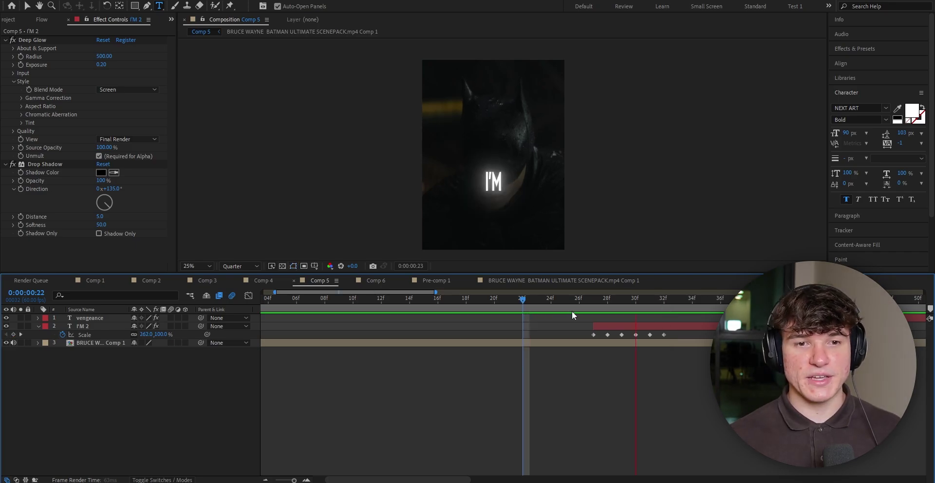
key("space")
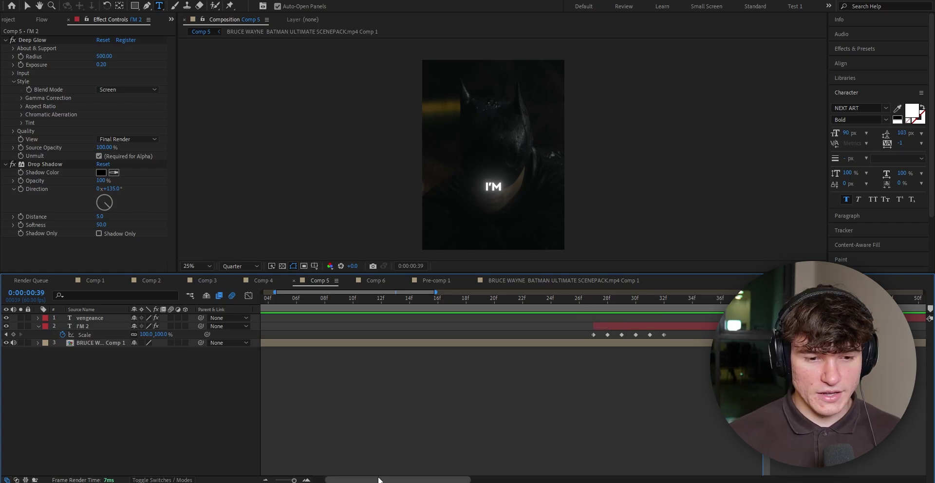
Add "I'M" Scale keyframes at 100% on frame 42, 325% horizontally with unlinked proportions on frame 43, and 100% on frame 44.
left_click_drag(380, 474, 408, 473)
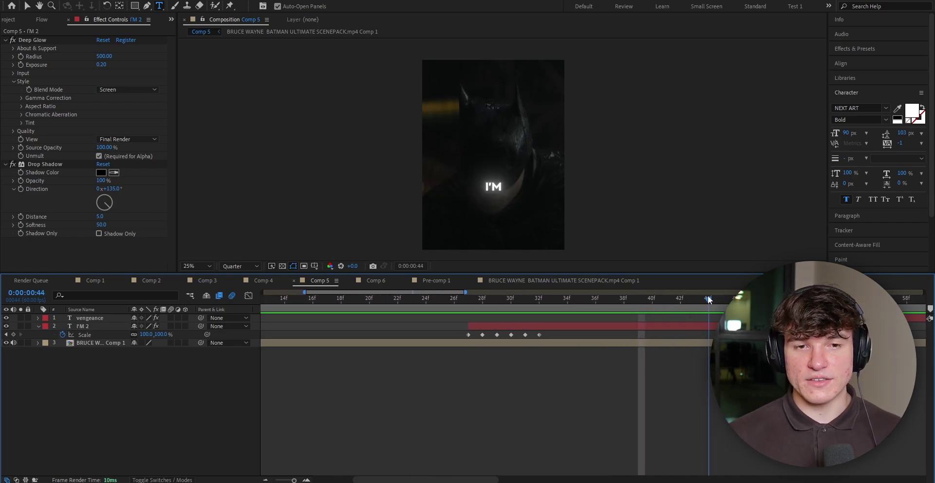
mouse_move(709, 300)
left_mouse_down()
mouse_move(736, 299)
mouse_move(714, 300)
left_mouse_up()
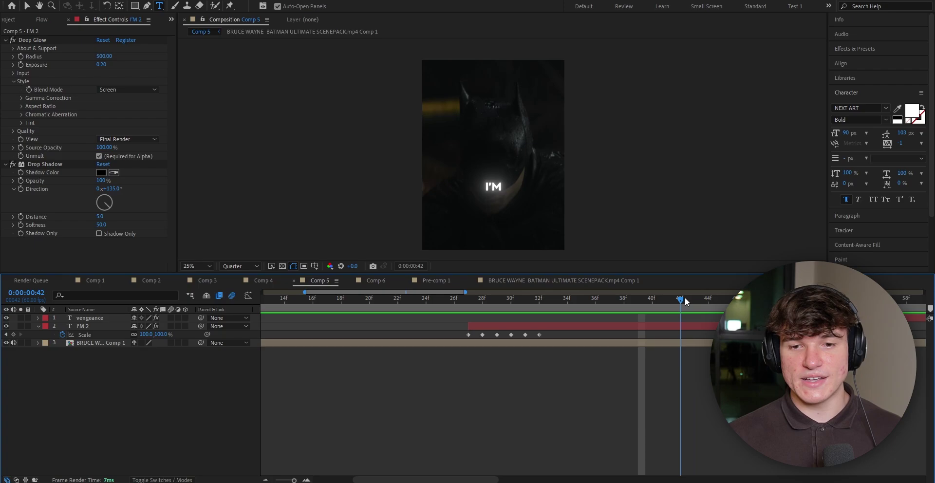
left_click(677, 329)
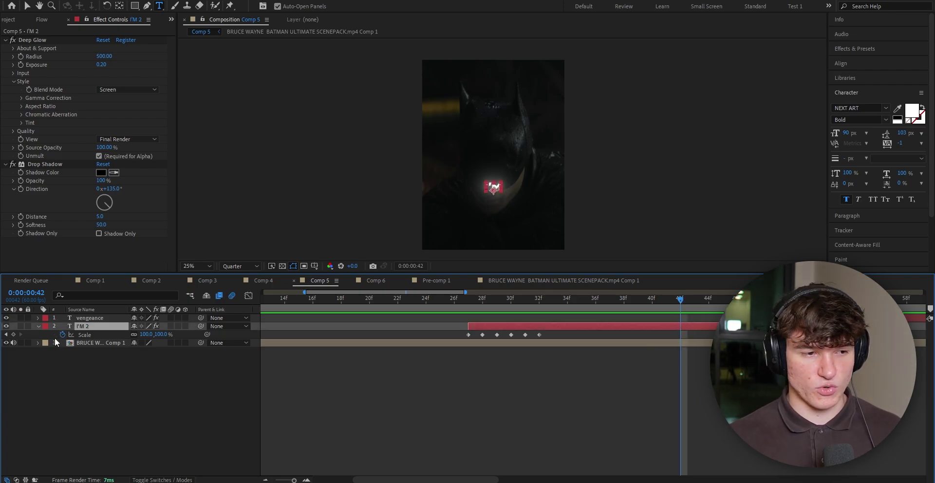
left_click(135, 335)
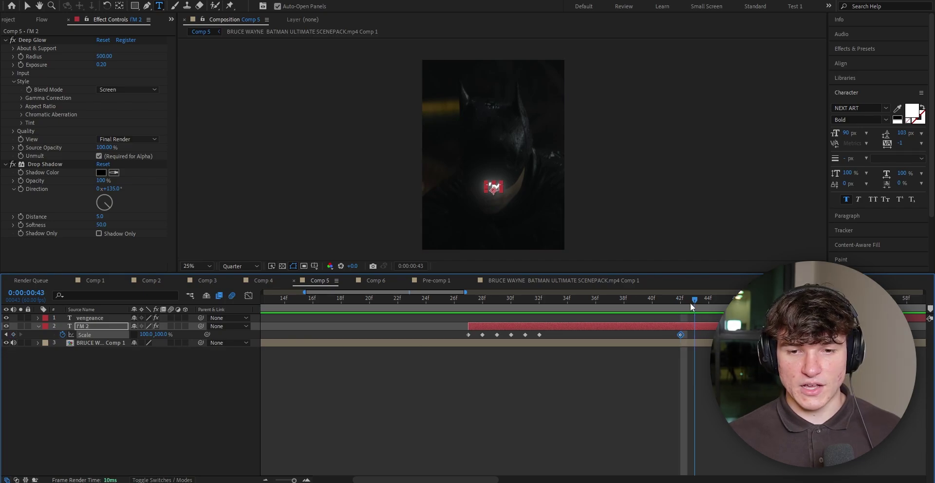
left_click_drag(151, 336, 184, 335)
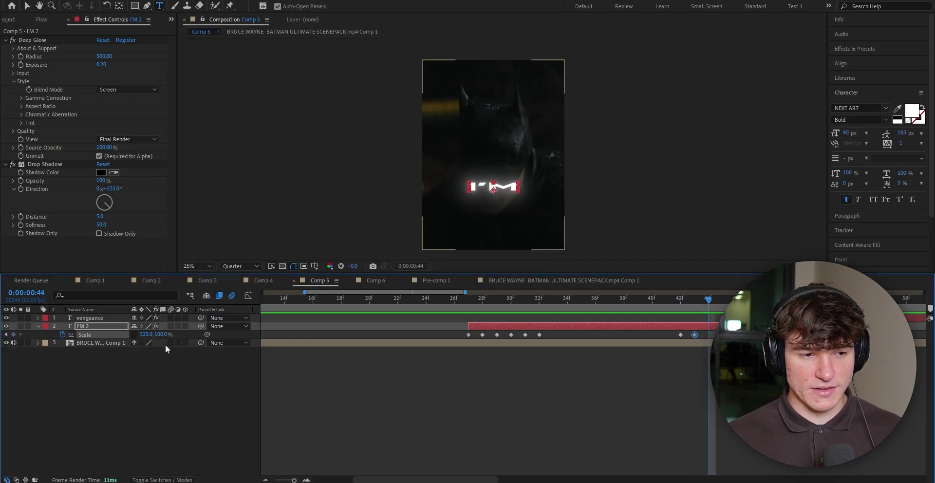
type("100")
key("Return")
Keyframe a vertical stretch of the "I'M" layer's Scale at frame 45 and select its frame 42 keyframe.
left_click(717, 307)
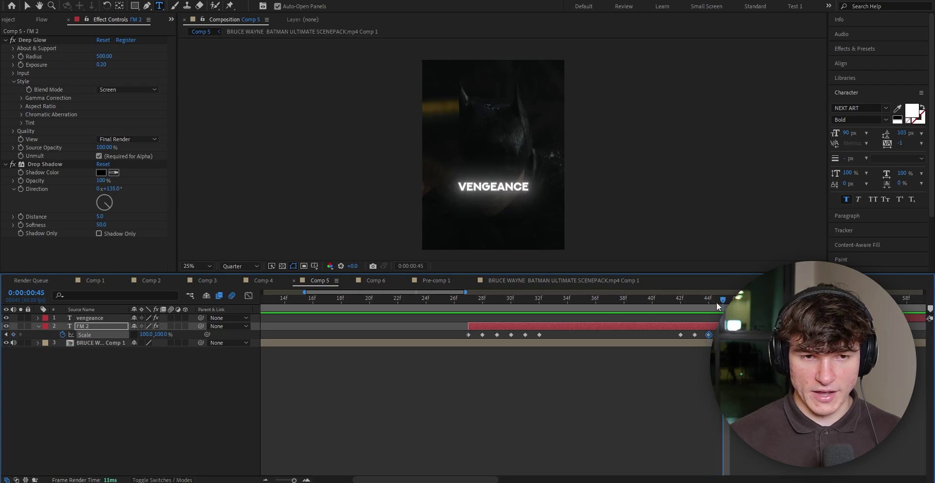
left_click_drag(218, 331, 250, 331)
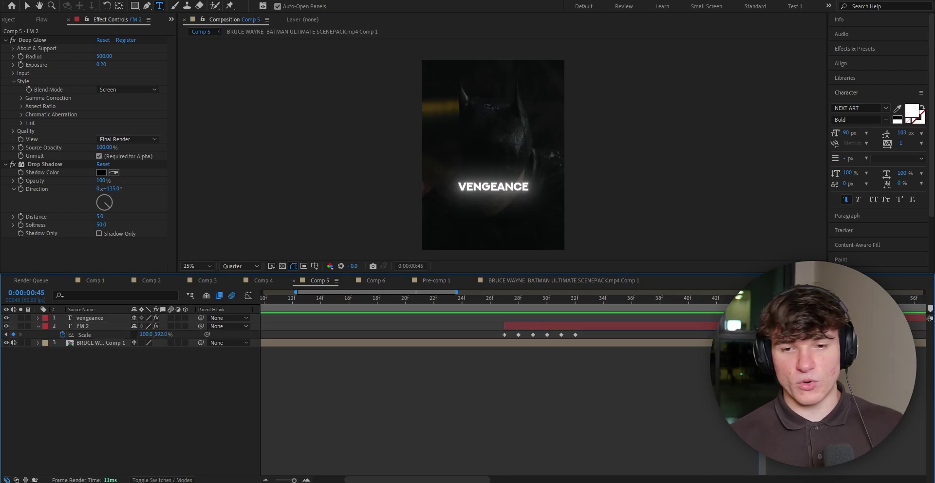
left_click(714, 335)
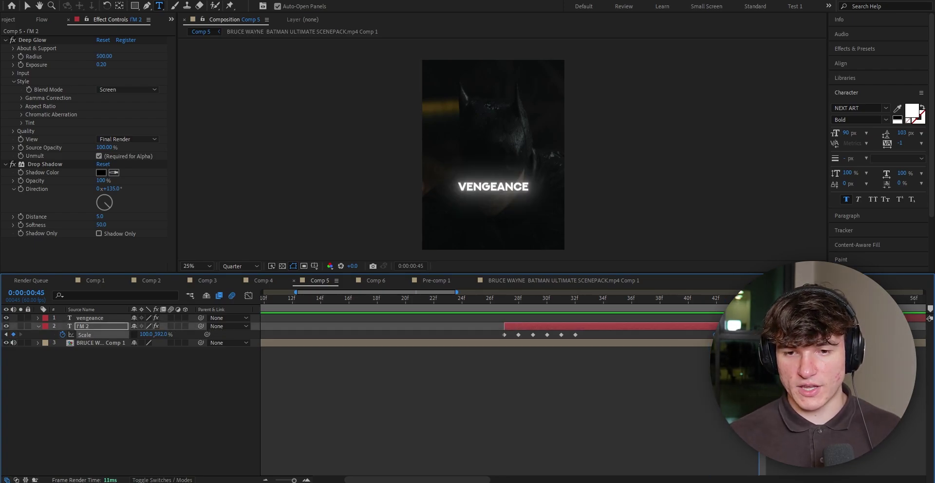
Shift the last four Scale keyframes of the "I'M" layer one frame earlier, to frames 41–44, and preview the animation.
key("Page_Up")
key("Page_Up")
key("Page_Up")
key("Page_Up")
key("Page_Up")
key("Page_Up")
key("Page_Up")
key("Page_Up")
key("Page_Up")
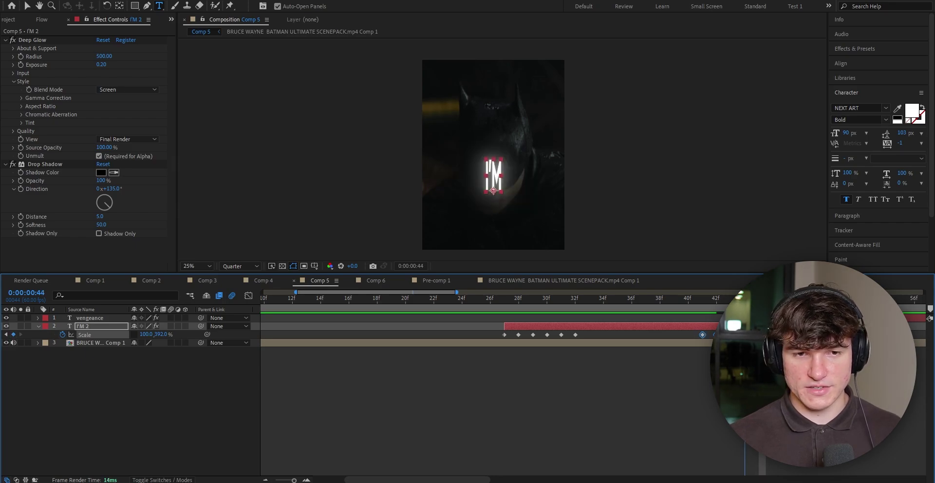
key("space")
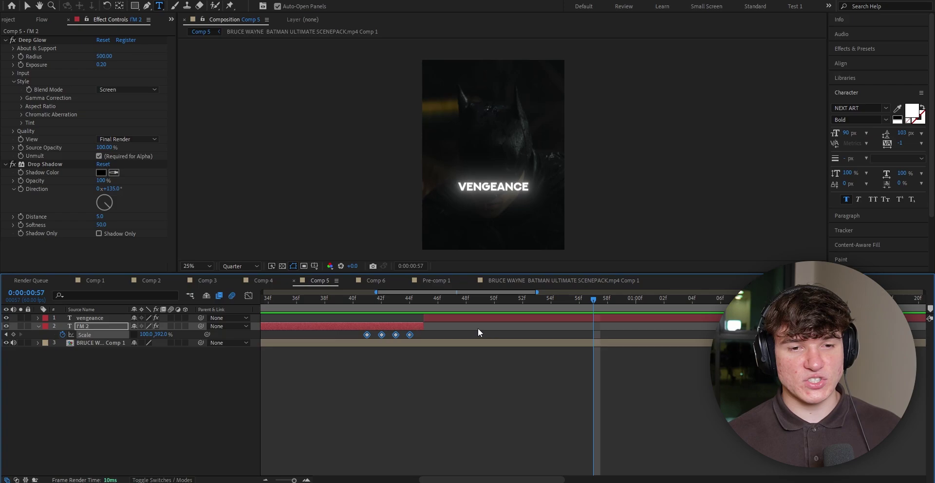
Copy the "I'M" layer's six opening Scale keyframes onto the "vengeance" layer, starting at frame 45.
left_click(423, 299)
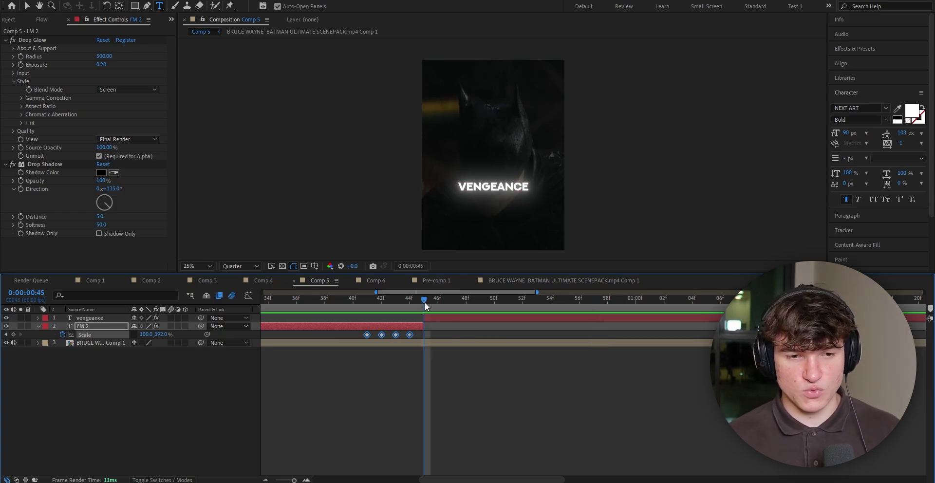
key("Page_Down")
key("minus")
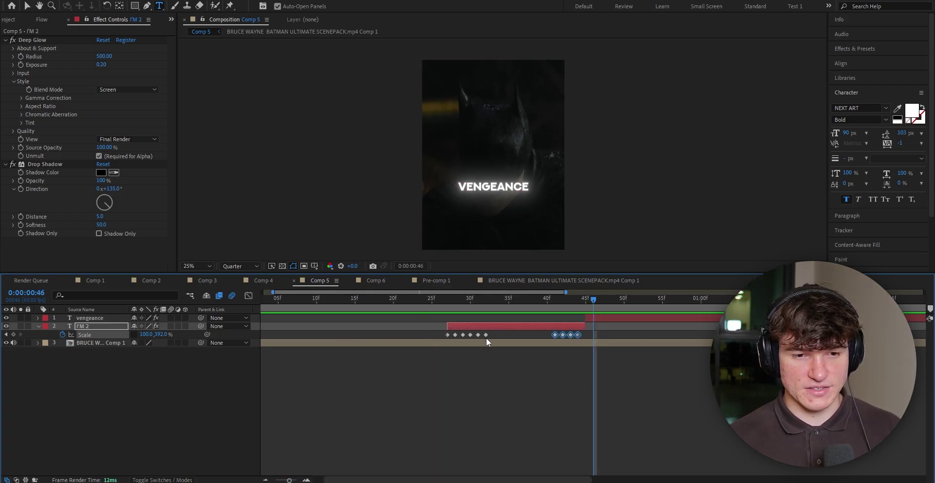
left_click_drag(547, 302, 585, 305)
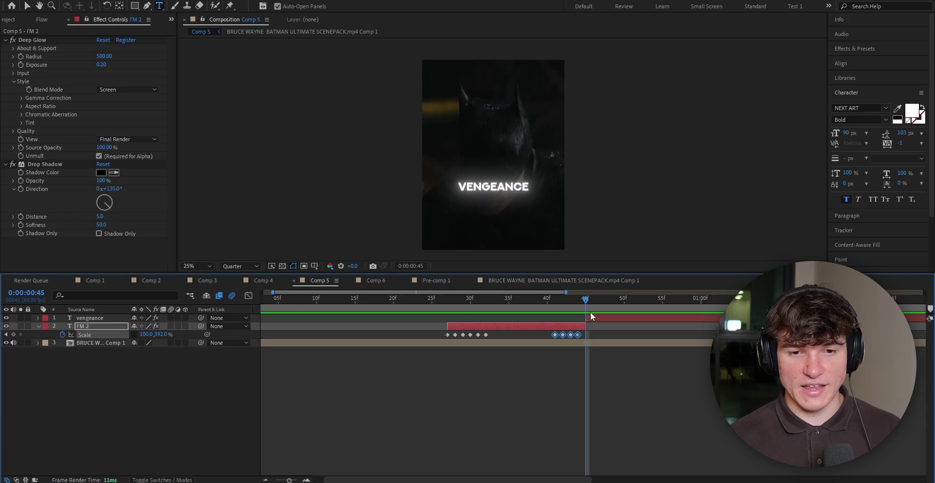
left_click(592, 315)
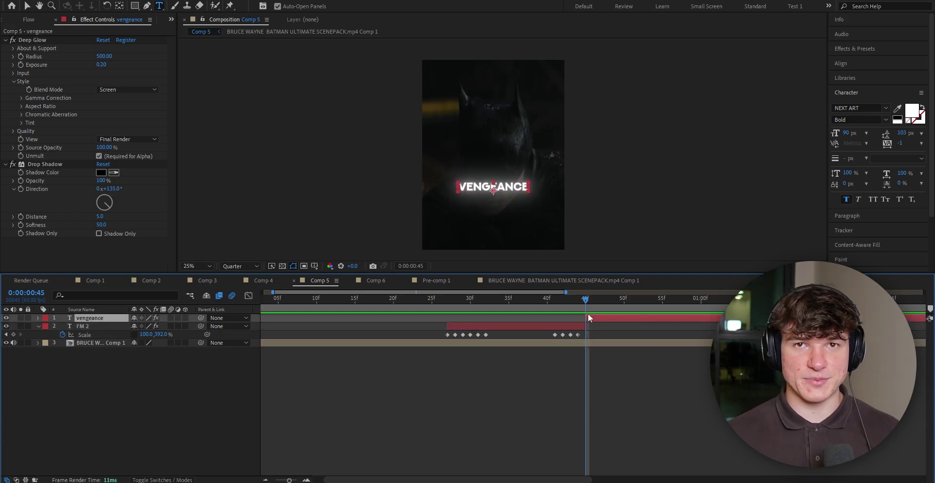
key("Page_Up")
key("Page_Up")
key("Page_Up")
key("Page_Up")
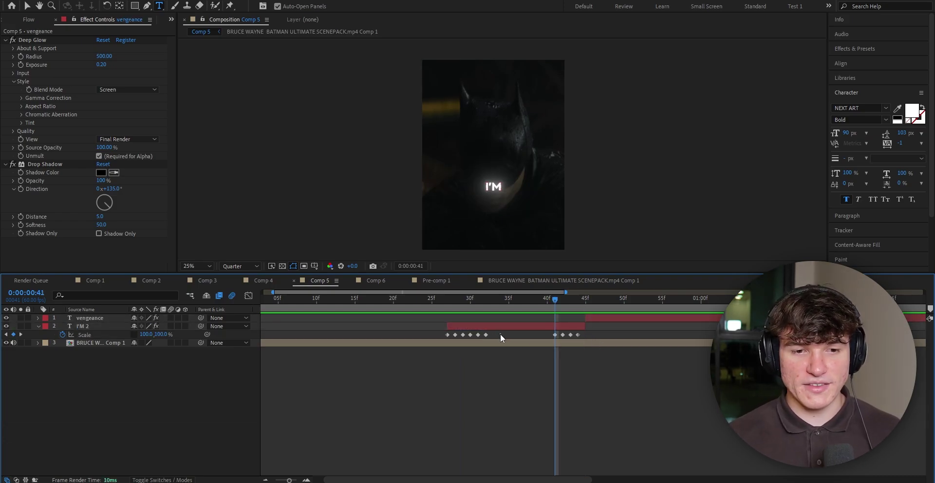
left_click_drag(501, 334, 472, 333)
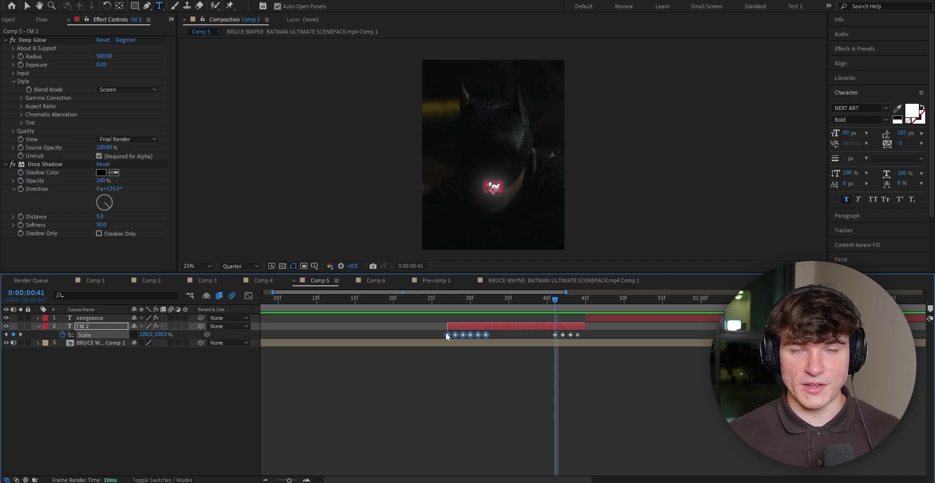
left_click(584, 304)
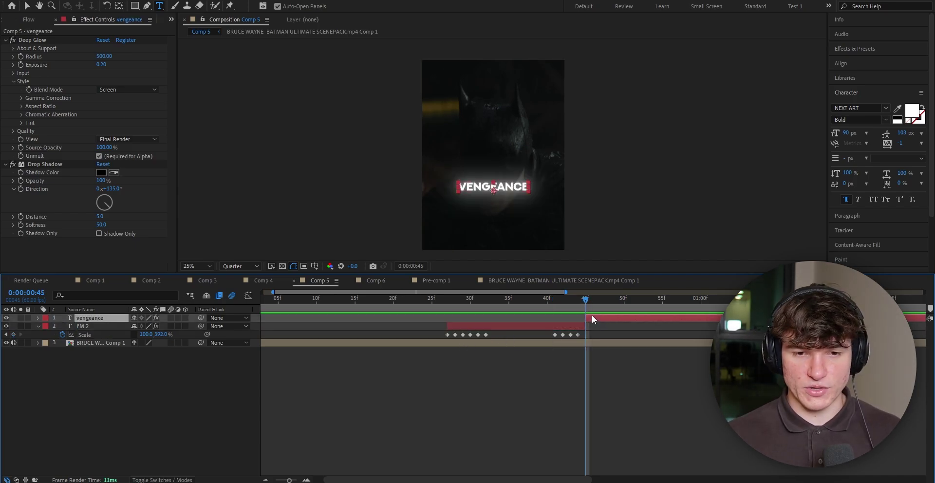
left_click(592, 316)
key("ctrl+v")
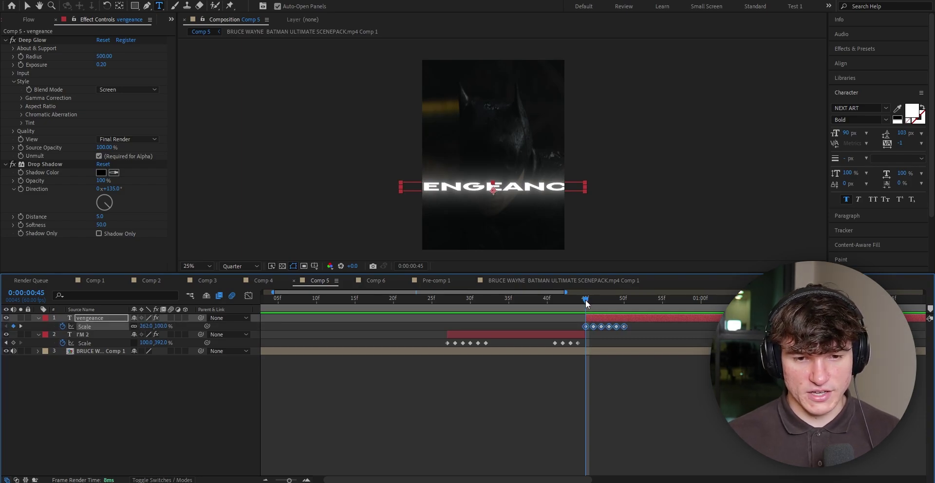
Set the "vengeance" text's horizontal scale to 100% at frame 45, stretch it vertically instead, and scrub through the result.
mouse_move(588, 303)
left_mouse_down()
mouse_move(616, 301)
mouse_move(586, 302)
left_mouse_up()
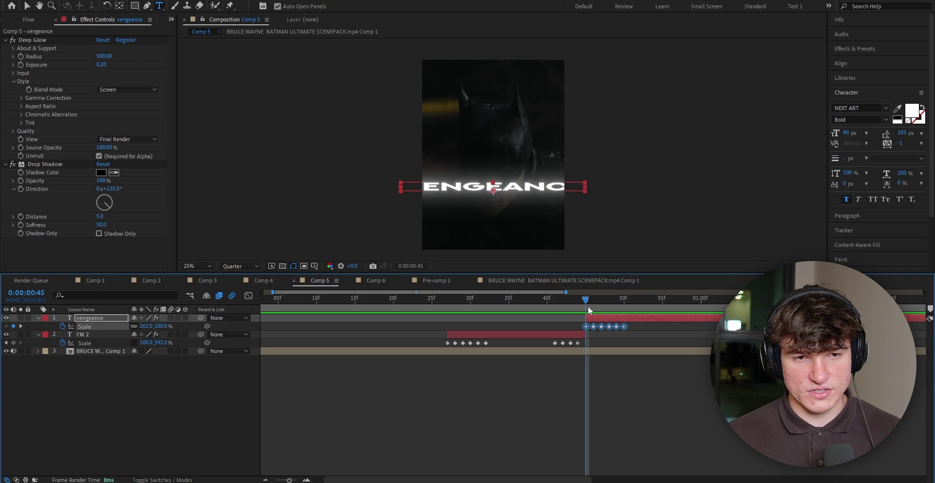
left_click(233, 341)
left_click(147, 326)
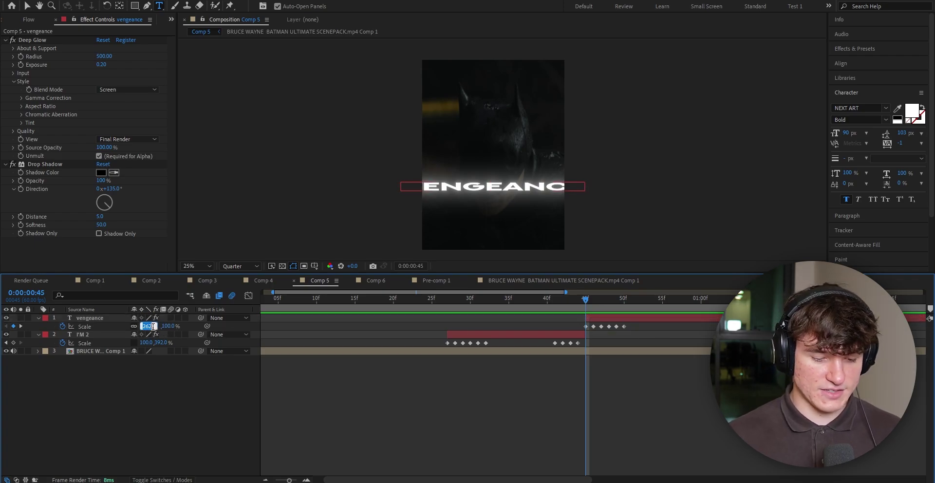
type("100")
key("Return")
left_click_drag(168, 326, 294, 320)
left_click_drag(586, 298, 650, 301)
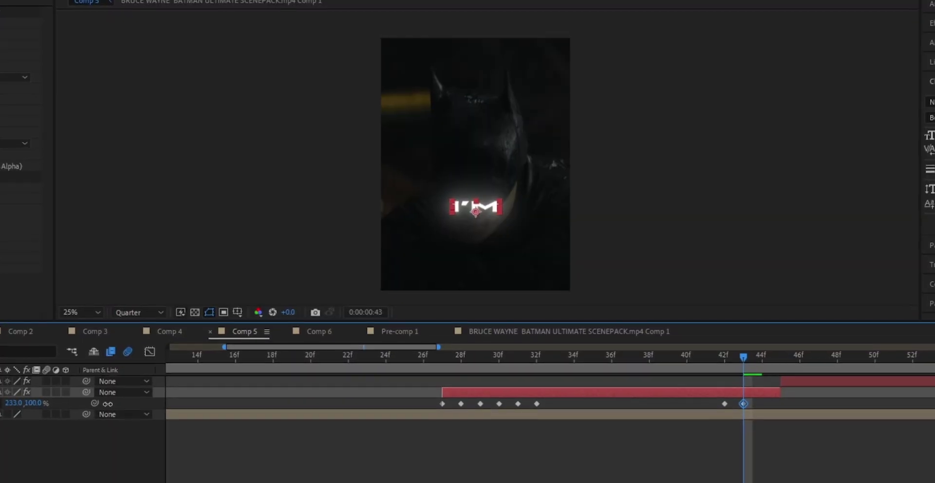
left_click_drag(752, 381, 776, 379)
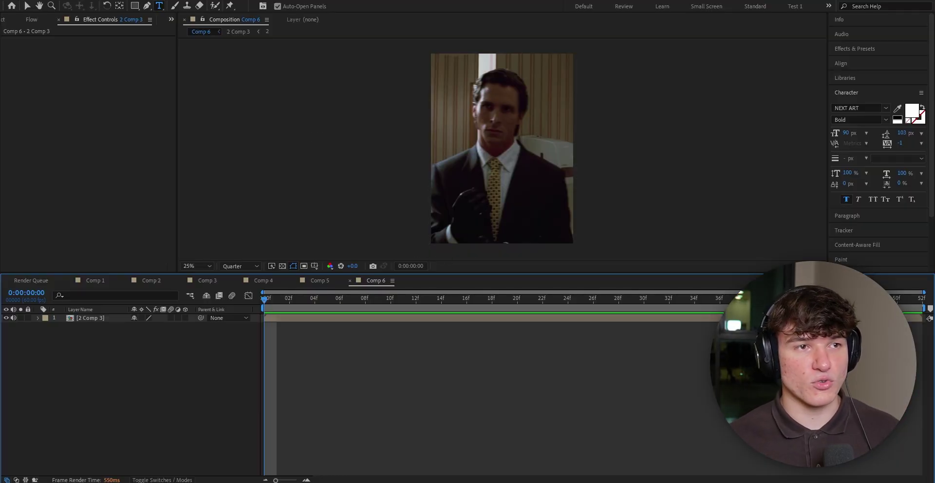
Open the CRT Emulator extension for Comp 6 and enlarge its window to show more styles.
left_click(184, 1)
mouse_move(316, 30)
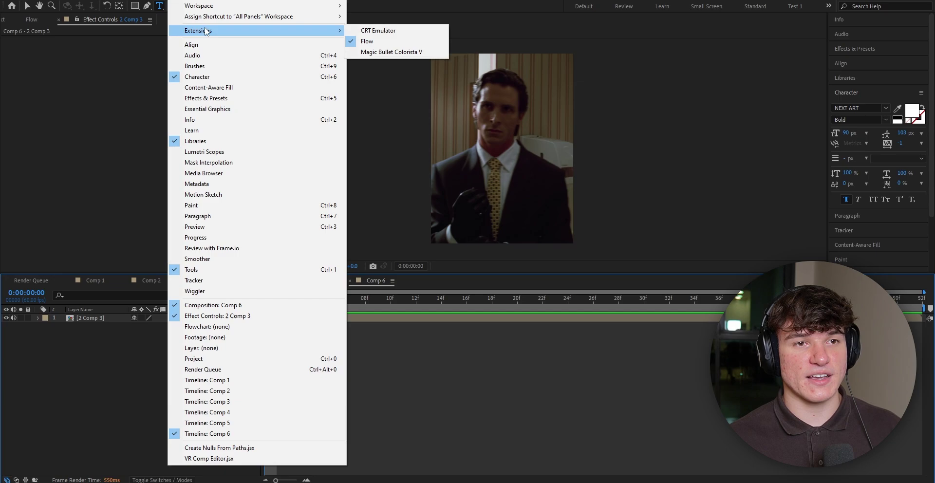
left_click(370, 31)
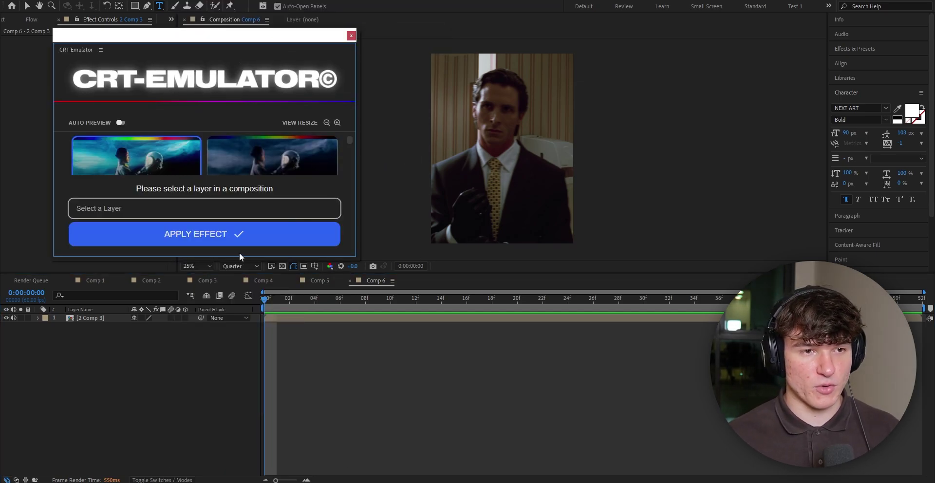
left_click_drag(246, 257, 220, 418)
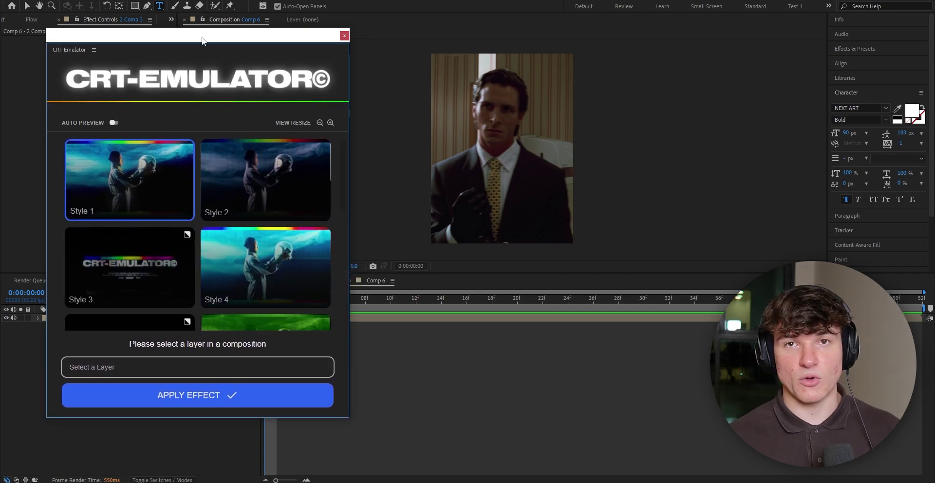
Apply the CRT Emulator's Style 4 to the 2 Comp 3 layer.
left_click(255, 256)
left_click(455, 319)
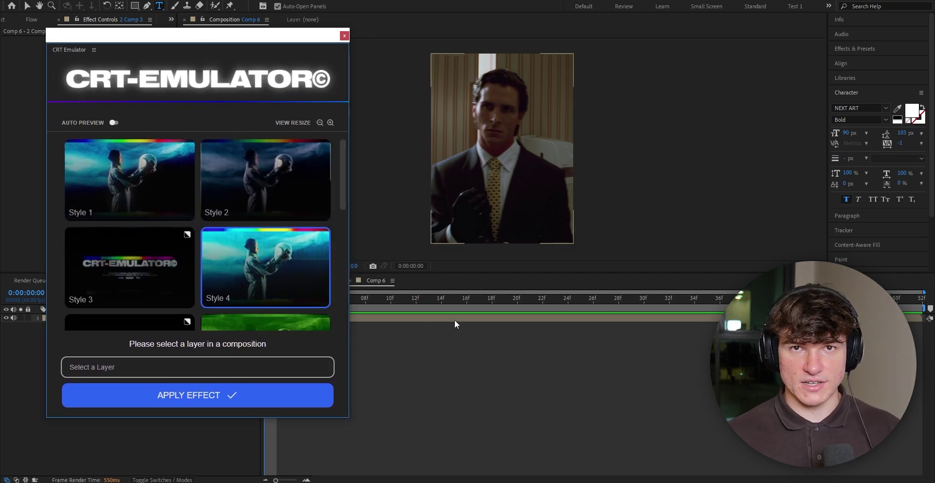
left_click(455, 320)
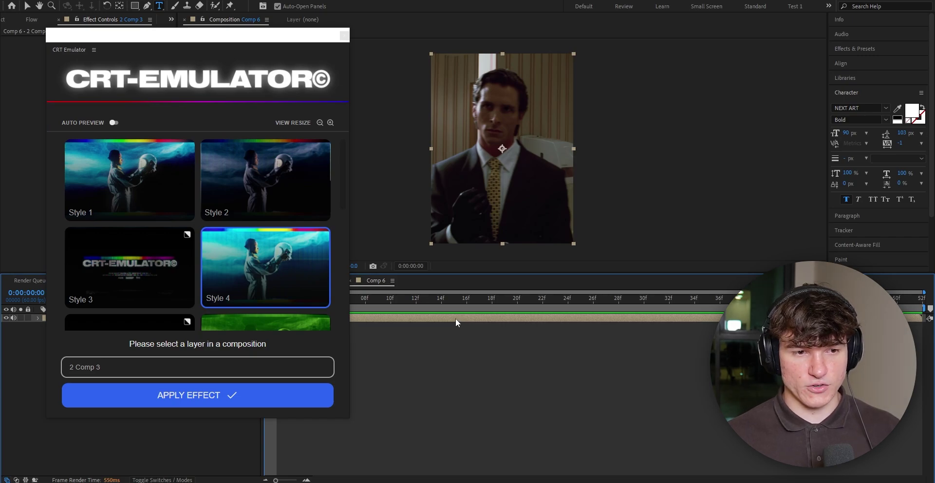
left_click(222, 396)
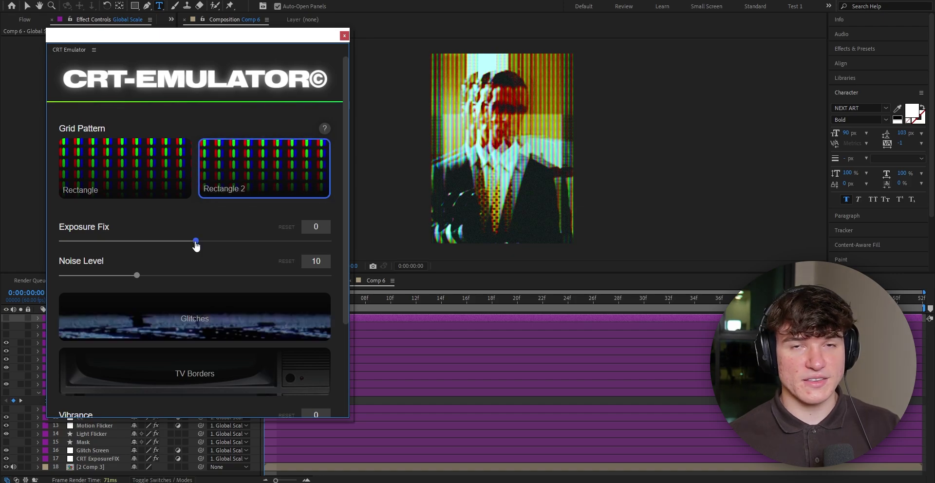
Set the CRT effect's Exposure Fix to 7 and Vibrance to -22, and complete the effect.
left_click_drag(195, 241, 206, 247)
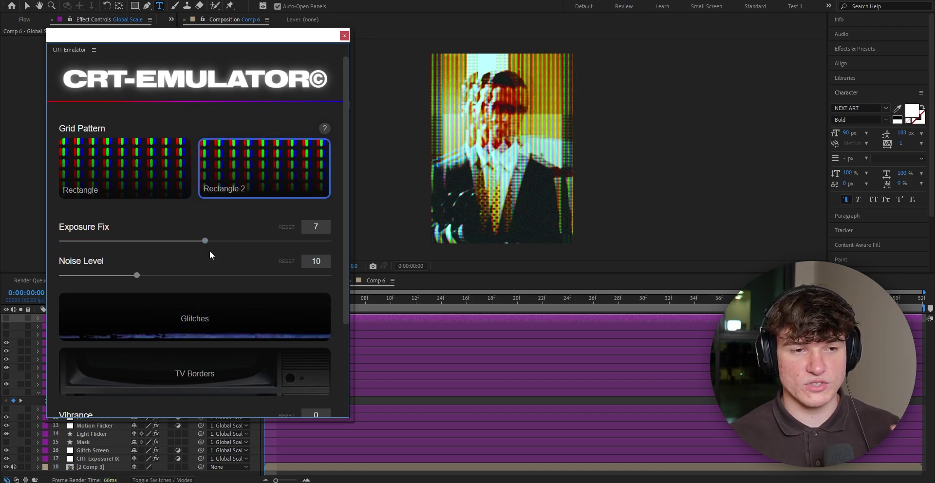
left_click_drag(347, 96, 329, 201)
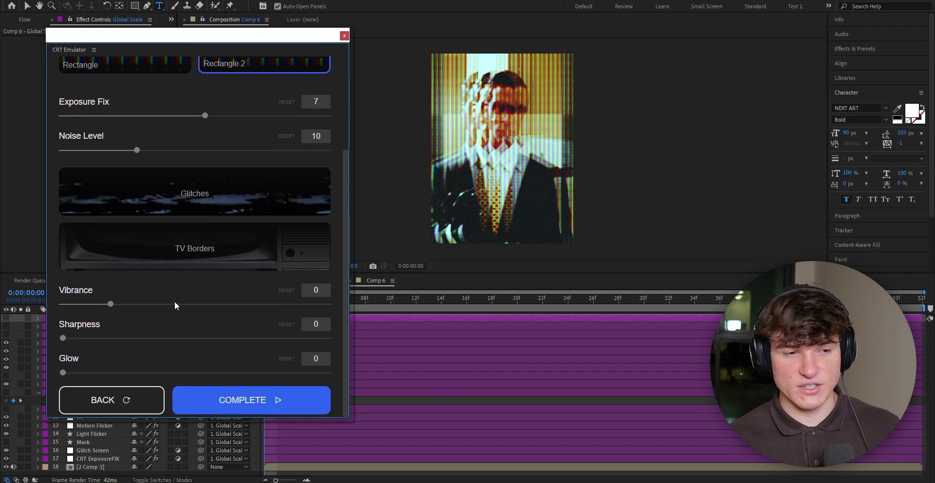
left_click_drag(111, 305, 101, 308)
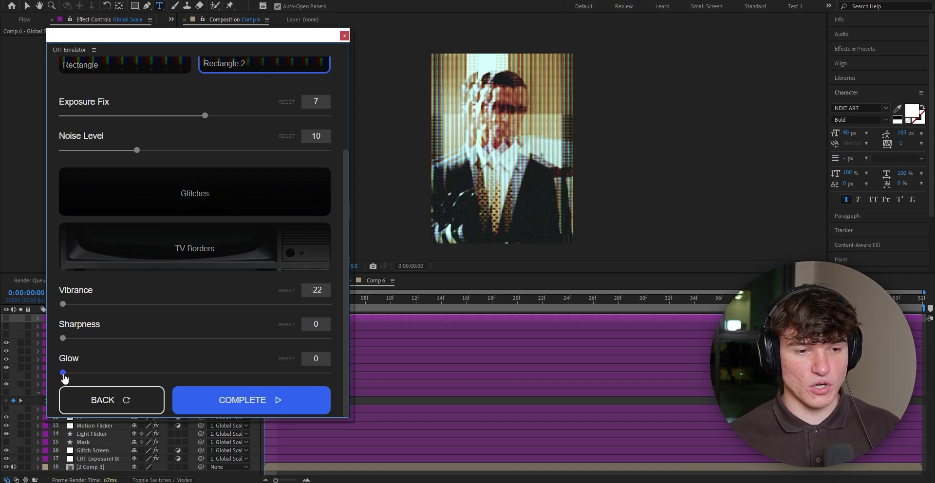
left_click(240, 398)
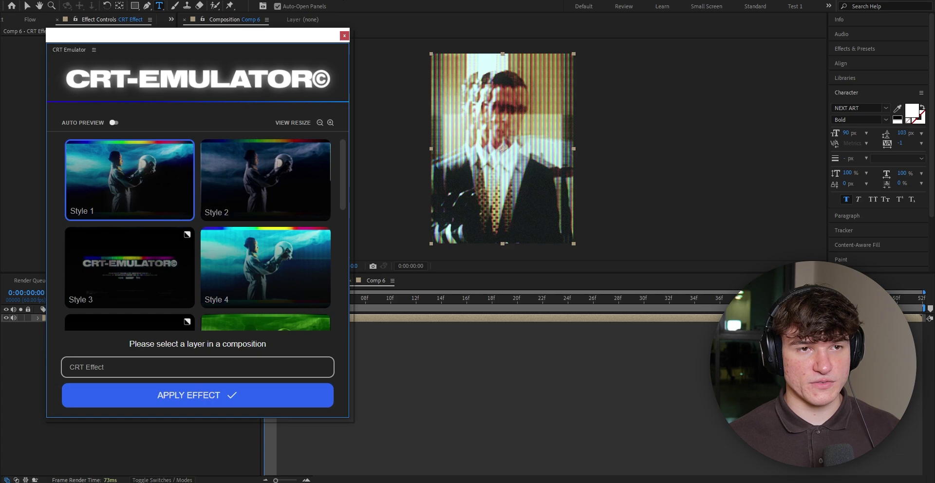
Close the CRT Emulator and preview the CRT Effect layer in Comp 6.
left_click(344, 36)
left_click(272, 314)
key("space")
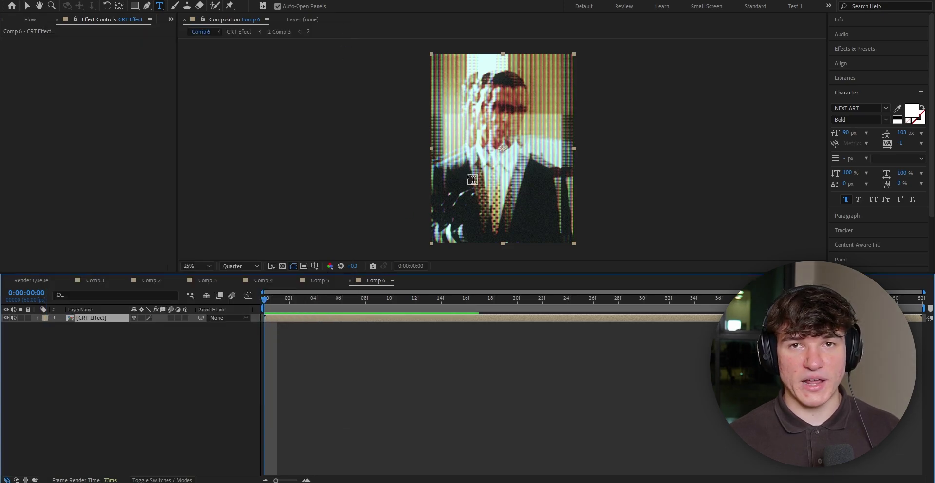